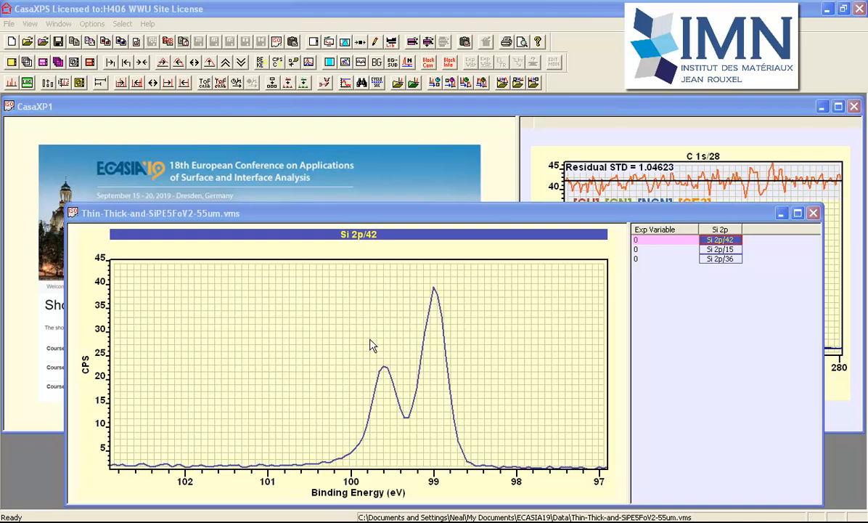
- Maximise the Thin-Thick-and-SiPE5FoV2-55um.vms window and show the component parameters for quantification beside the spectrum
double_click(493, 212)
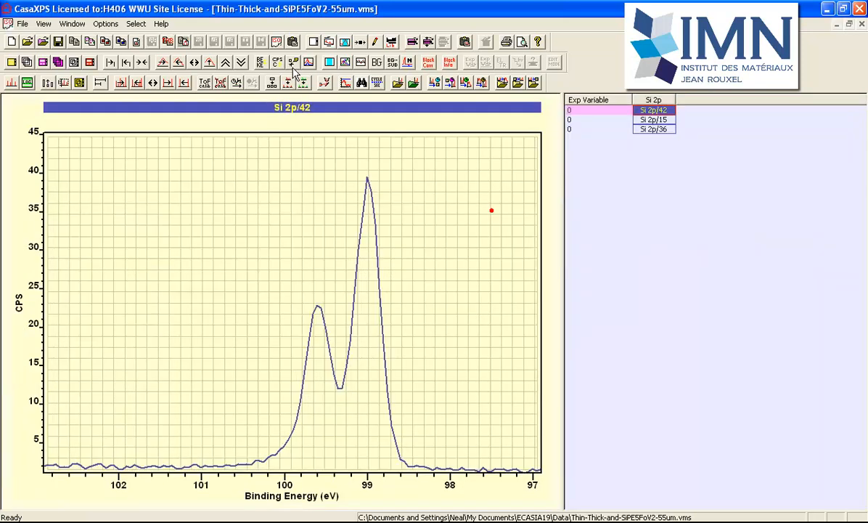
left_click(343, 41)
left_click_drag(344, 78, 623, 144)
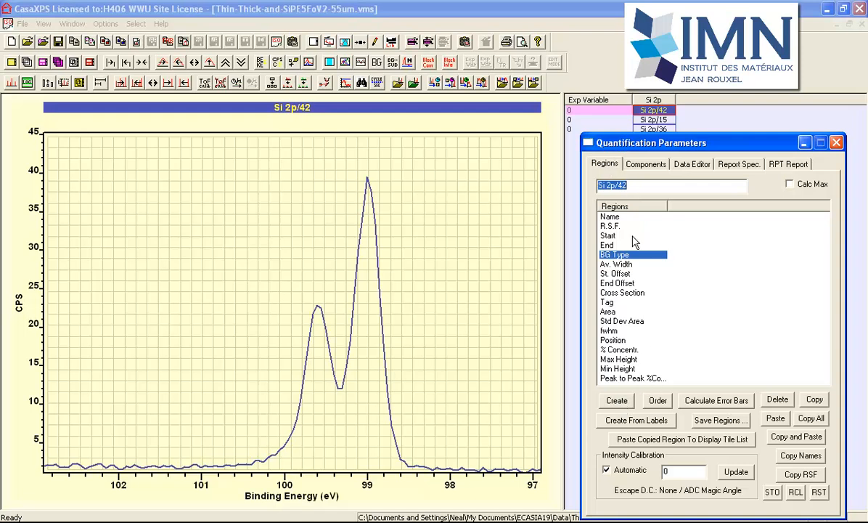
left_click(646, 164)
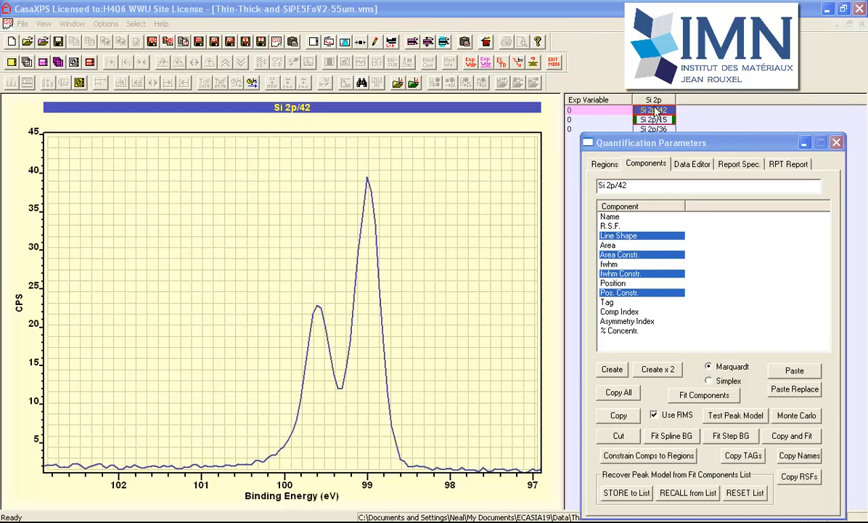
- Overlay the Si 2p/42 and Si 2p/15 spectra in one plot and normalise their intensities from minimum to maximum
left_click_drag(648, 111, 645, 119)
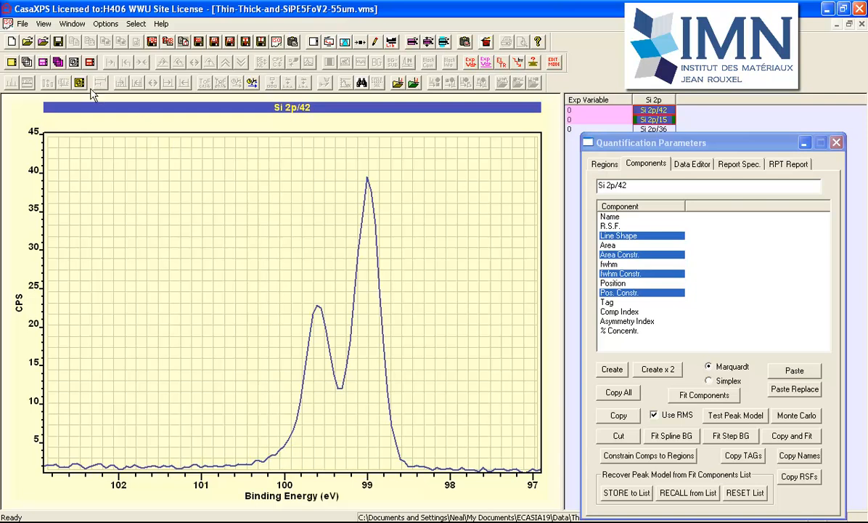
left_click(58, 62)
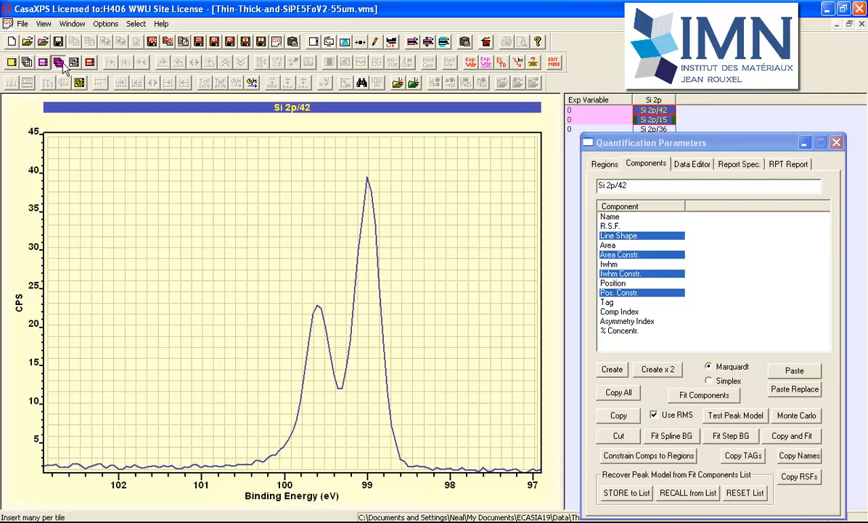
left_click(310, 203)
left_click(407, 64)
left_click(407, 64)
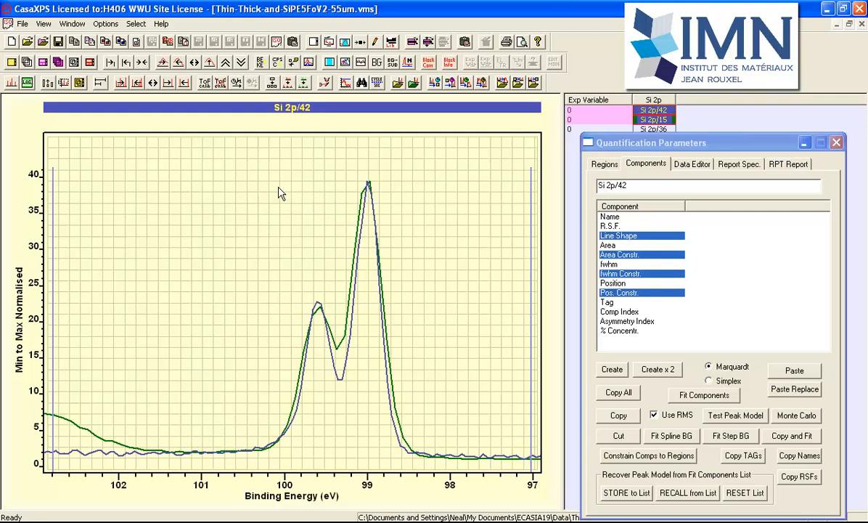
- Extend the energy axis to the full range of the overlaid data and add the Si 2p/36 spectrum to the overlay
left_click(154, 83)
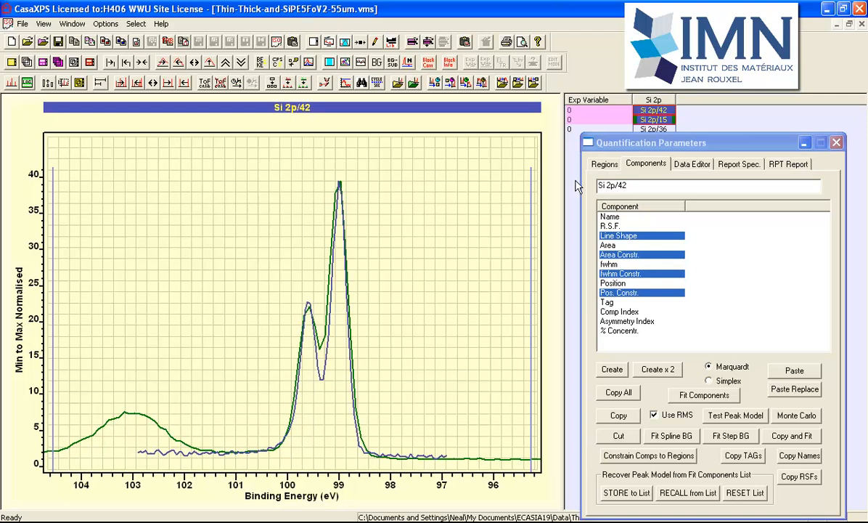
left_click(650, 129, "shift")
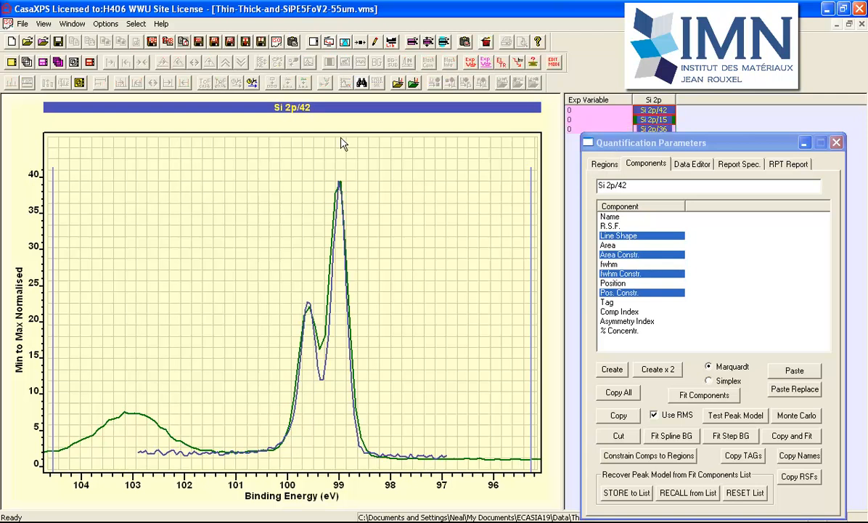
left_click(58, 63)
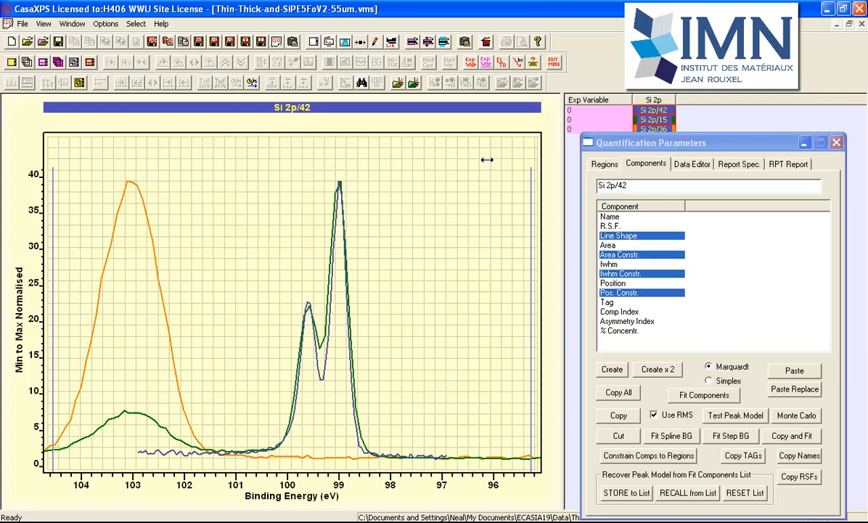
- Display the Si 2p/42 spectrum alone and switch its intensity scale from CPS to counts
left_click(654, 111)
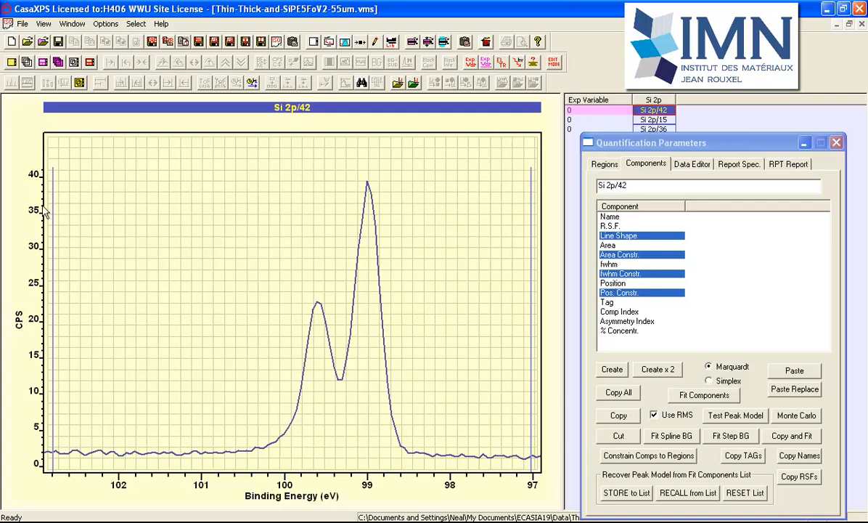
left_click(202, 186)
left_click(274, 62)
left_click(274, 62)
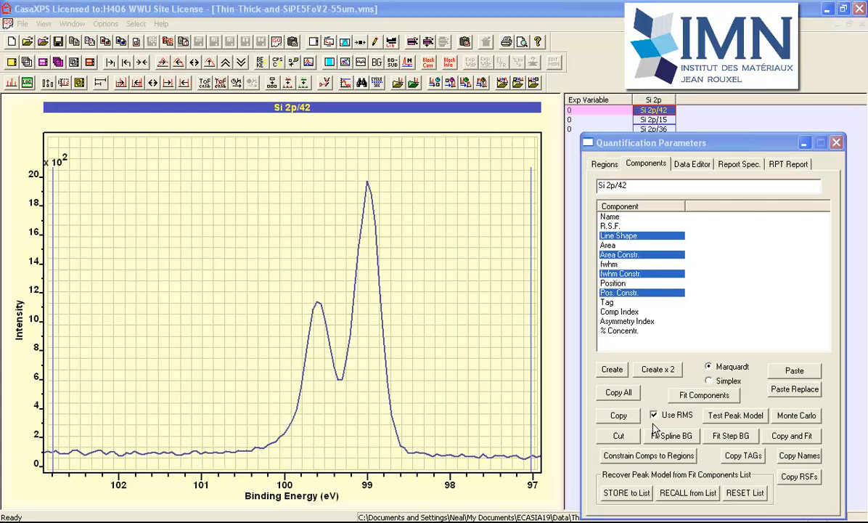
- Create a Si 2p region with a U 3 Tougaard background and narrow its limits to about 101.76 and 97.29 eV
left_click(602, 164)
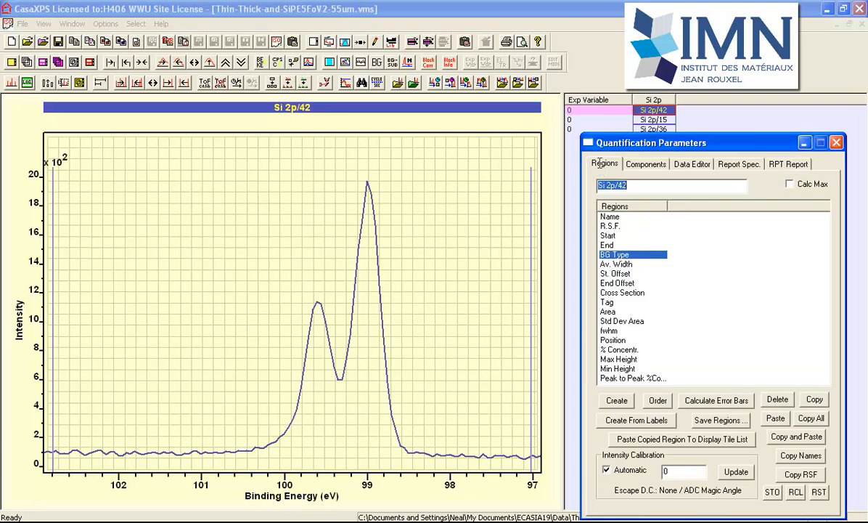
left_click(616, 400)
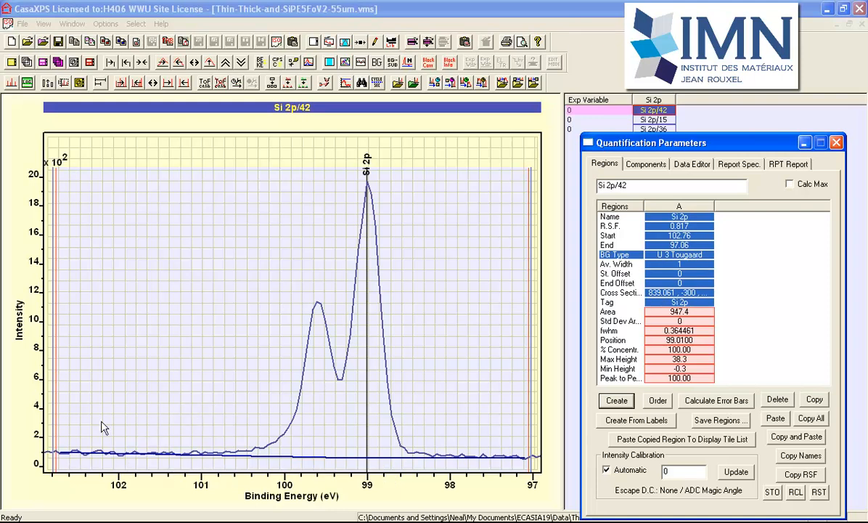
mouse_move(65, 434)
left_mouse_down()
mouse_move(56, 426)
mouse_move(140, 424)
left_mouse_up()
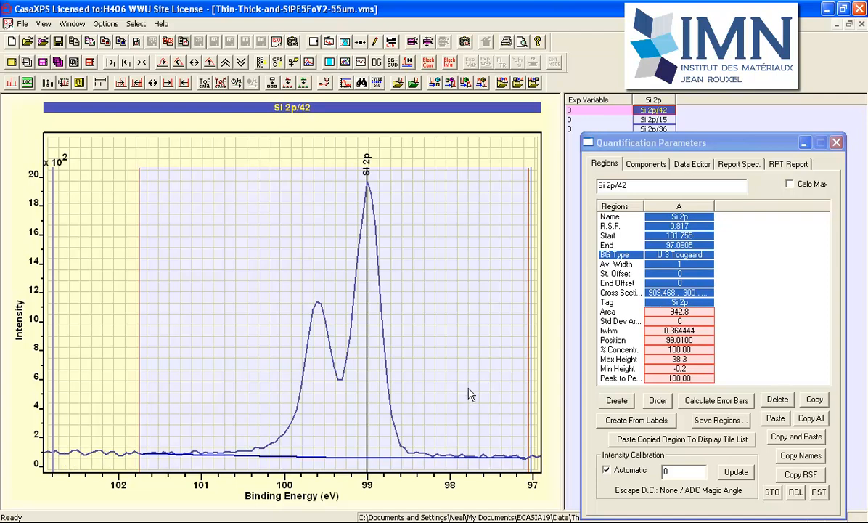
mouse_move(517, 377)
left_mouse_down()
mouse_move(526, 385)
mouse_move(512, 386)
left_mouse_up()
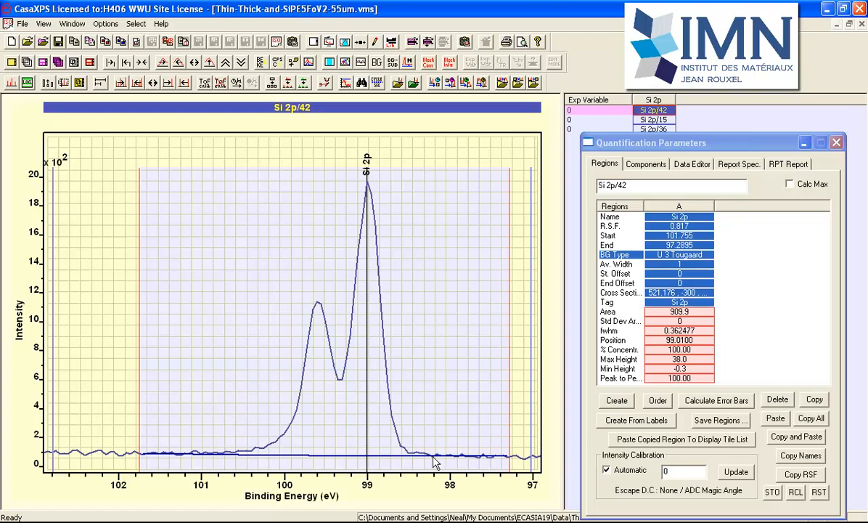
- Create two Si 2p components on the doublet peaks with the LA(1.53,243) line shape and fit them to the data
left_click(639, 339)
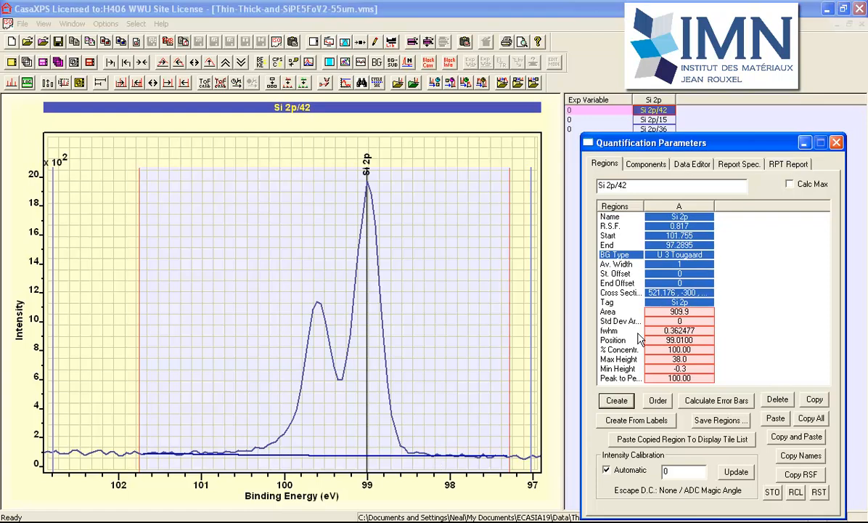
left_click(643, 164)
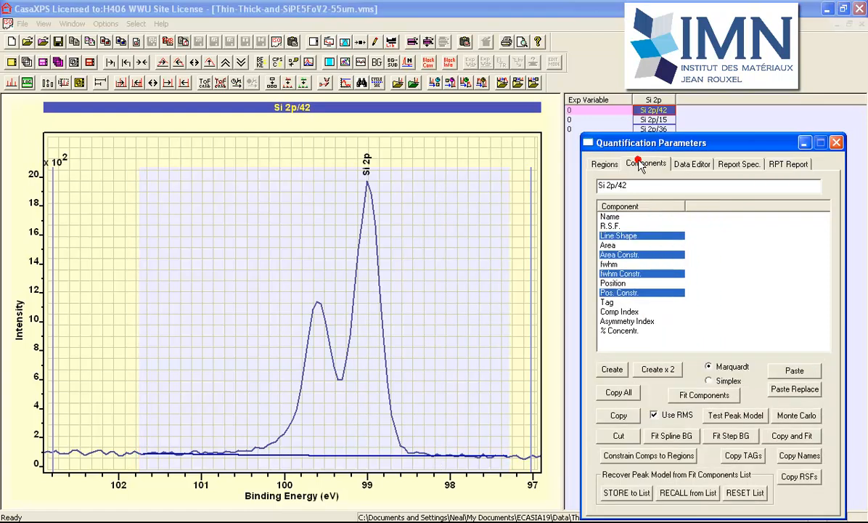
left_click(610, 370)
left_click(610, 370)
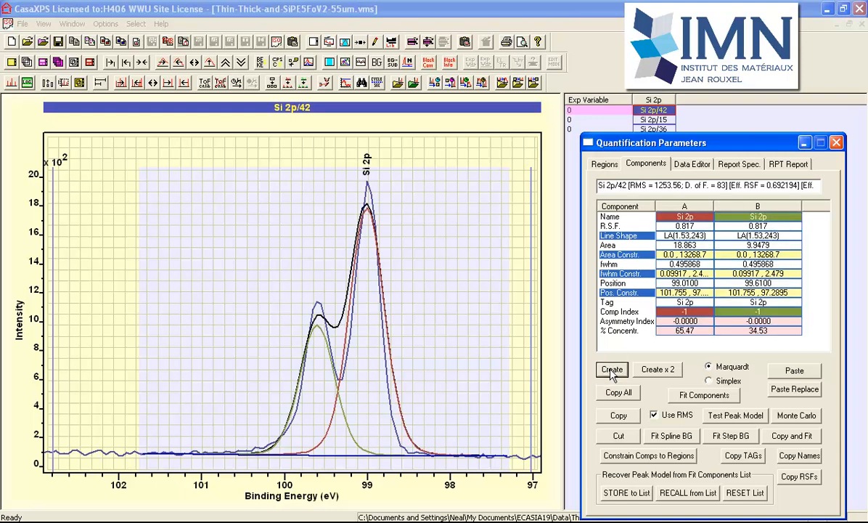
left_click(674, 236)
left_click(675, 236)
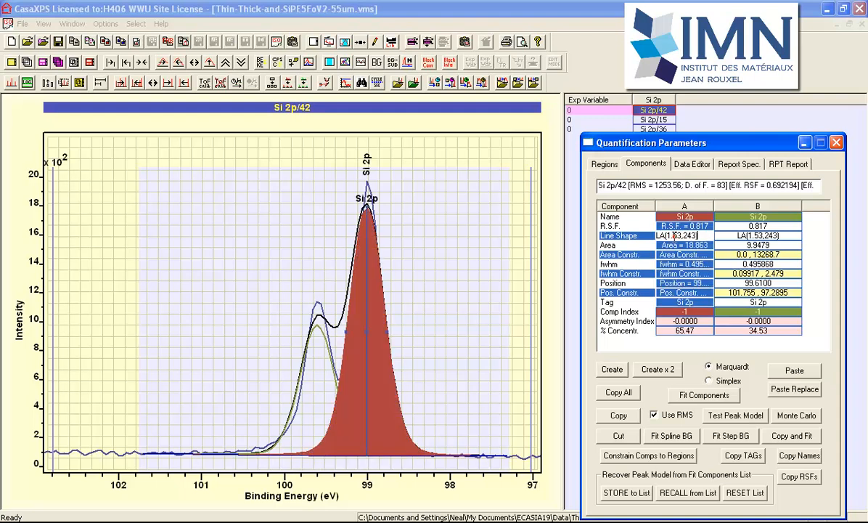
left_click(757, 238)
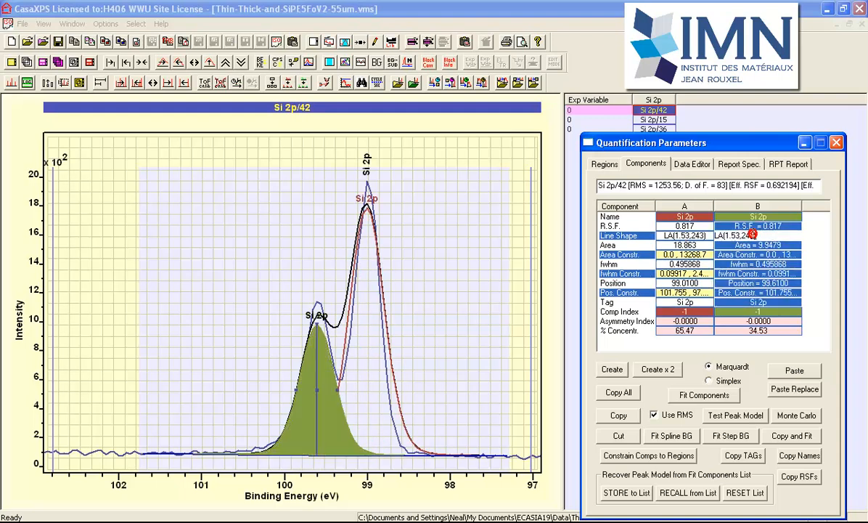
left_click(695, 397)
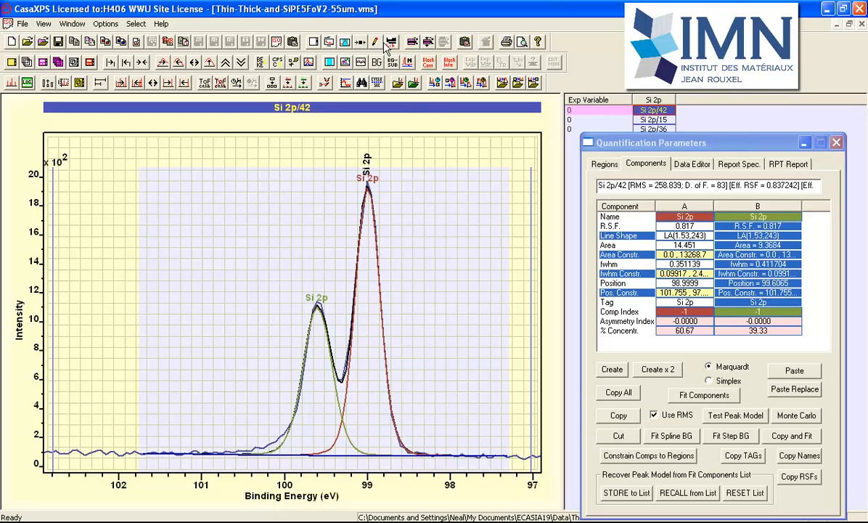
- Annotate the plot with a component table that includes RSF and ratio and excludes FWHM and area
left_click(347, 41)
left_click(480, 154)
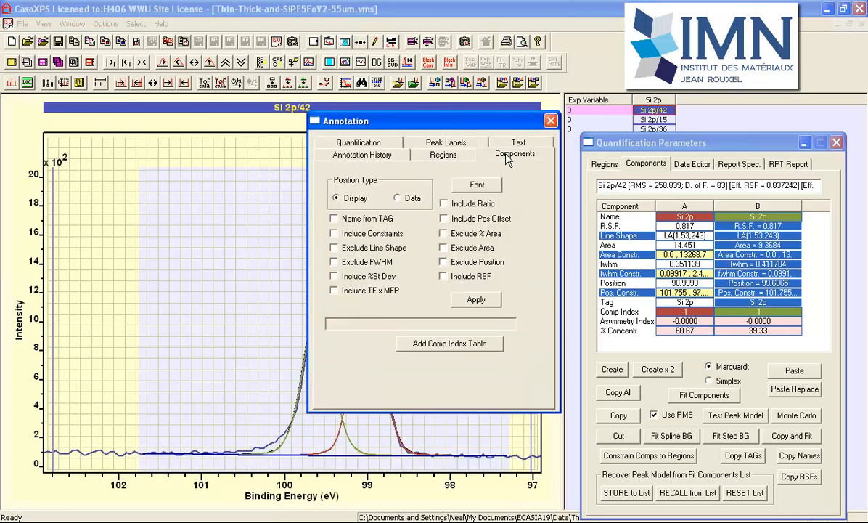
left_click_drag(384, 123, 658, 154)
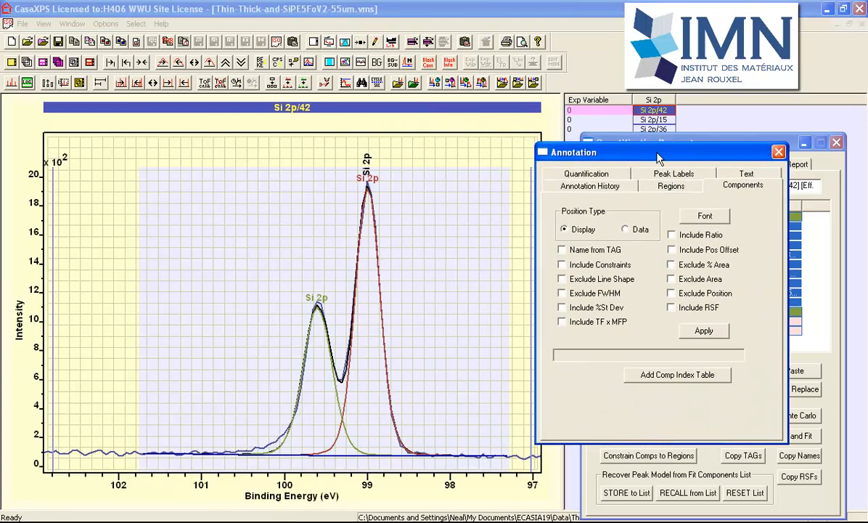
left_click(692, 310)
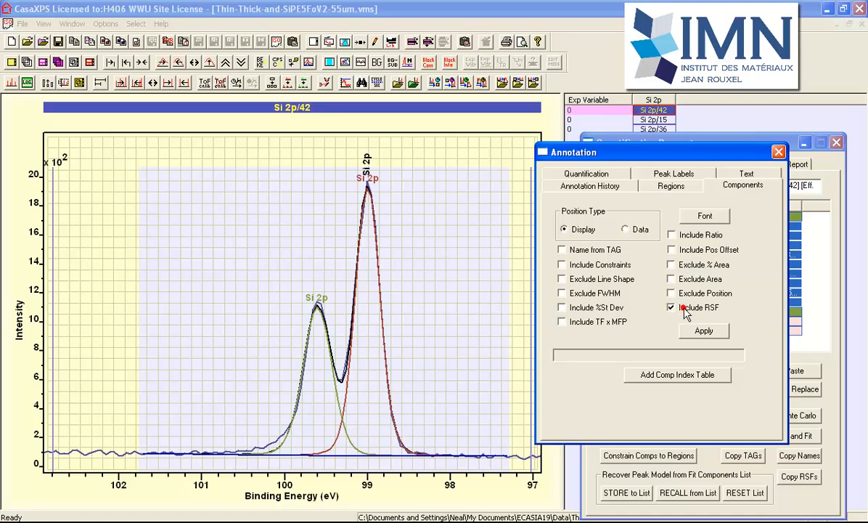
left_click(561, 292)
left_click(672, 234)
left_click(698, 334)
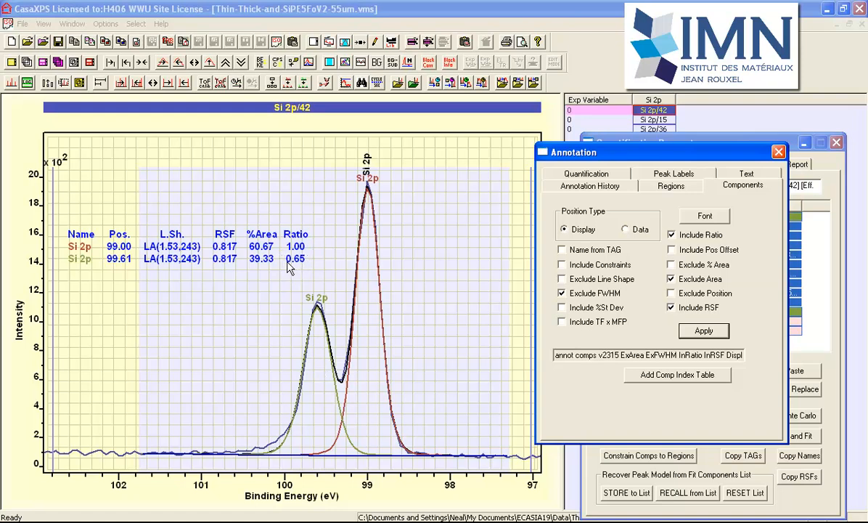
- Set the first component's line shape to LA(1,143) and apply it to all components with the same component index
left_click(629, 139)
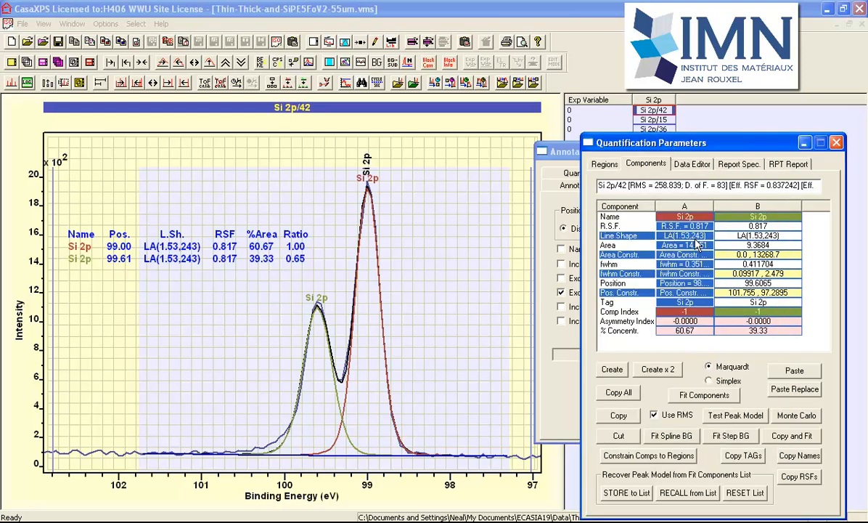
left_click(653, 235)
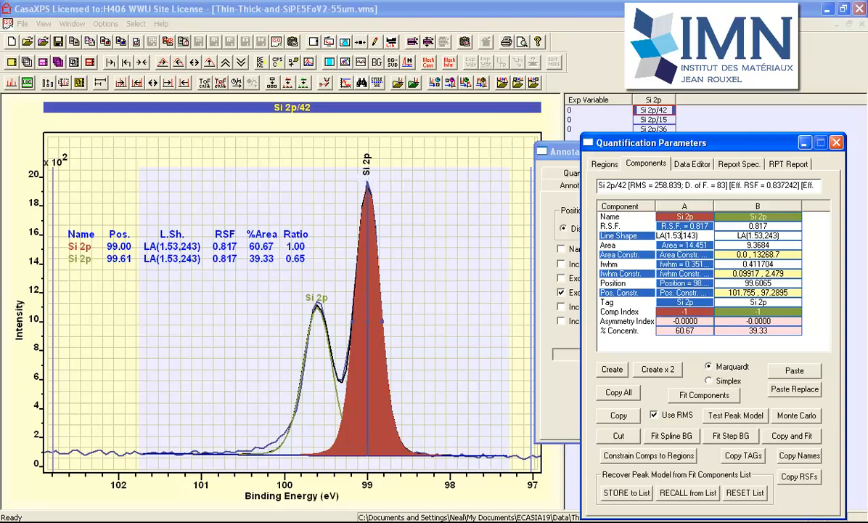
key("BackSpace")
key("BackSpace")
key("BackSpace")
type("#")
key("Return")
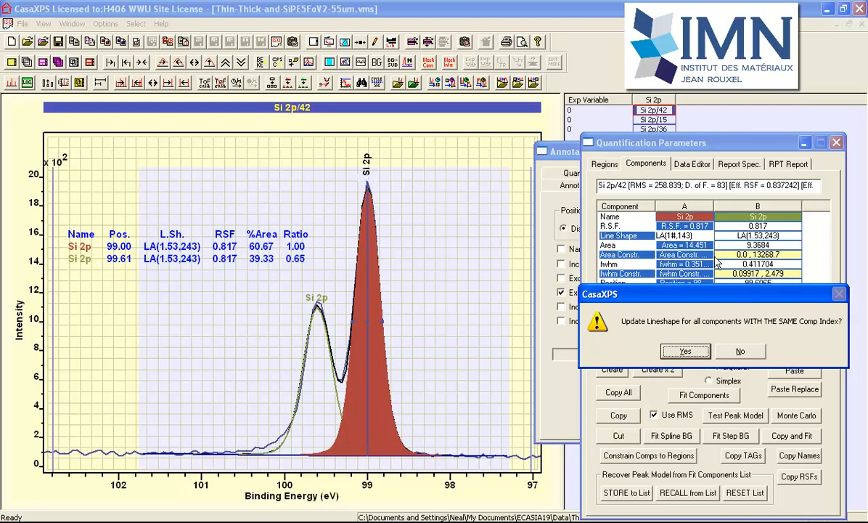
key("Return")
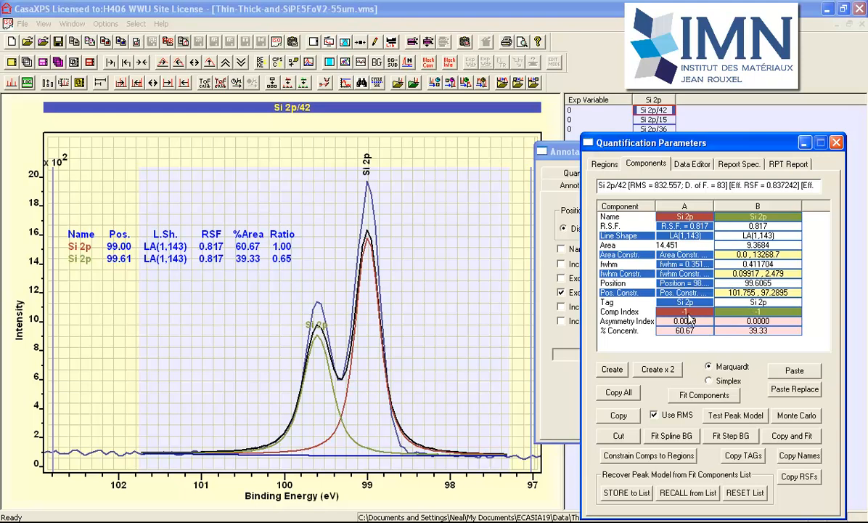
- Check the component index of both Si 2p components and refit them with the LA(1,143) line shape
left_click(677, 314)
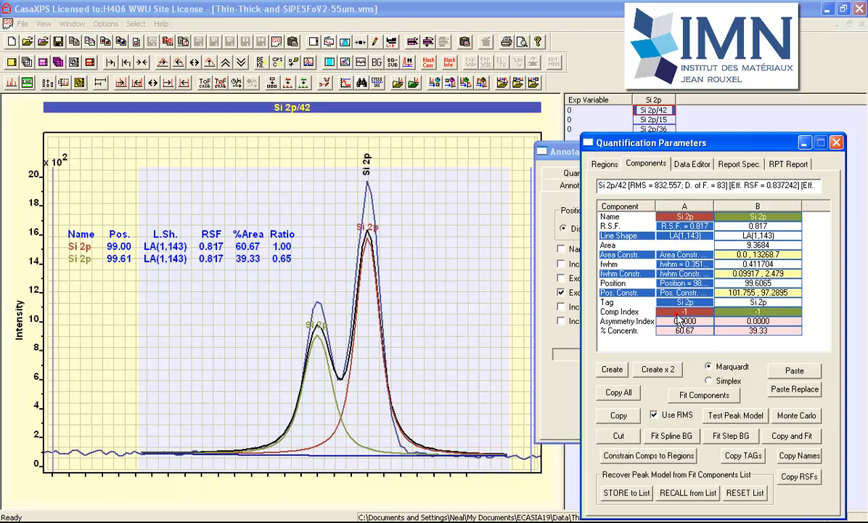
left_click(758, 311)
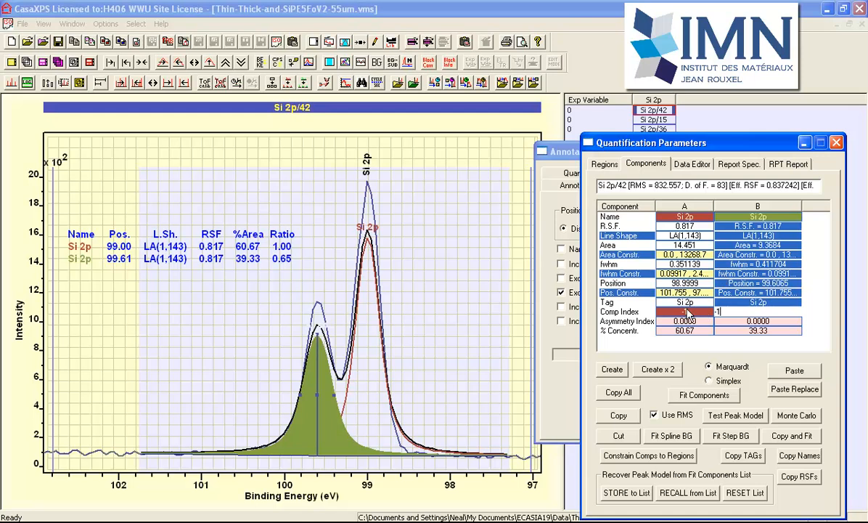
left_click(693, 236)
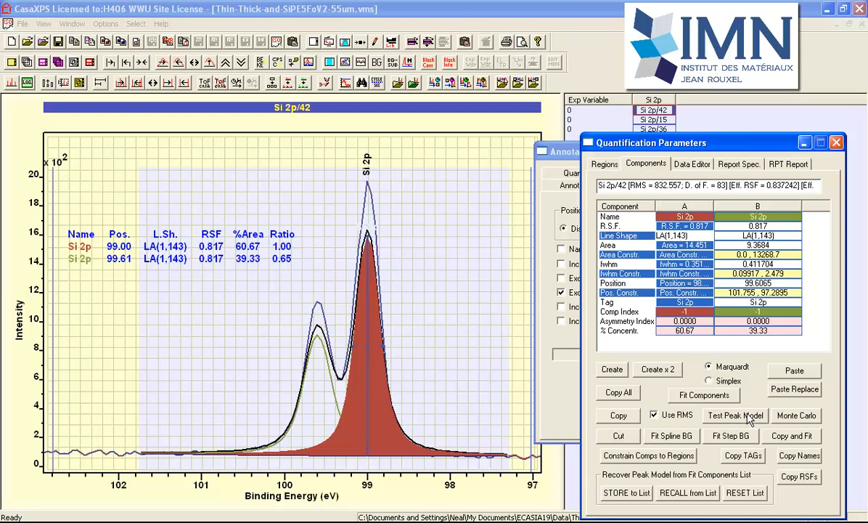
left_click(704, 396)
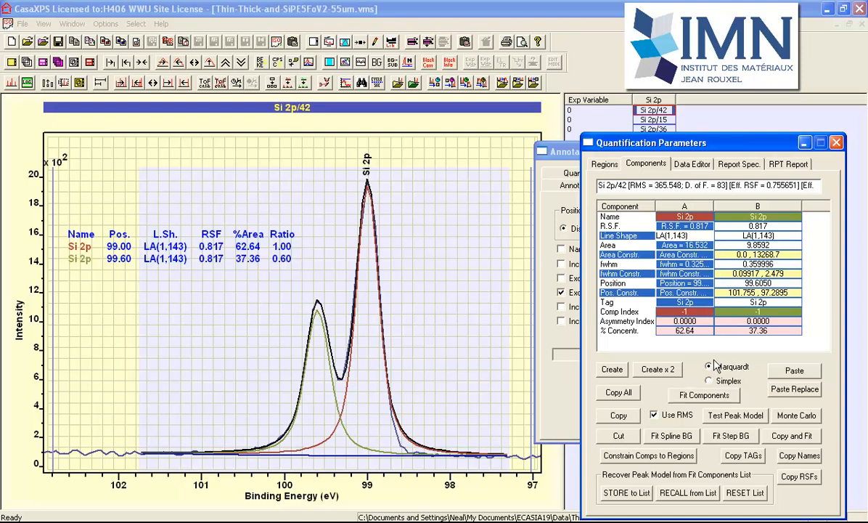
- Generate a uniqueness scan of the line shape LA(1,[100,400]) applied to all components with the same component index
left_click(735, 420)
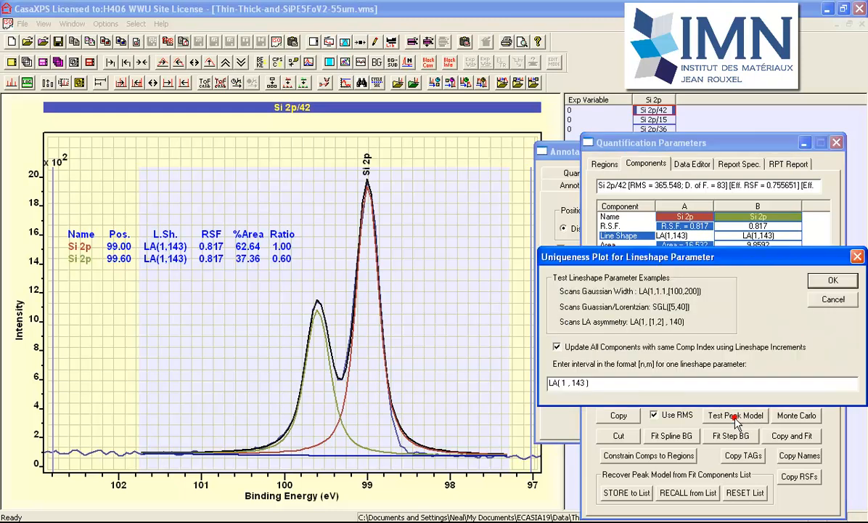
double_click(578, 383)
type("[100,400")
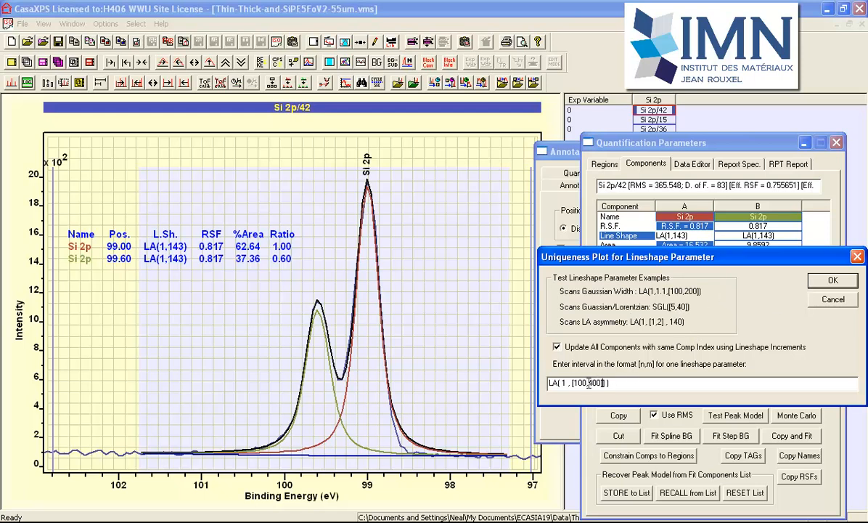
left_click(832, 285)
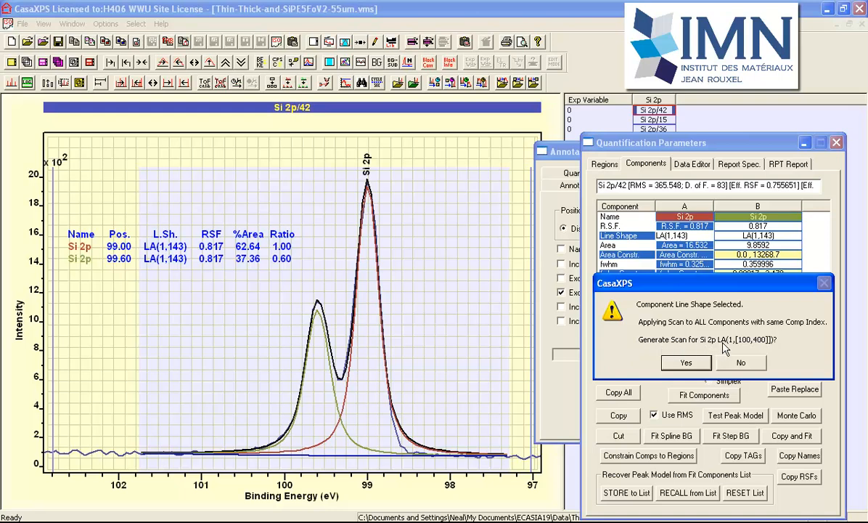
left_click(682, 361)
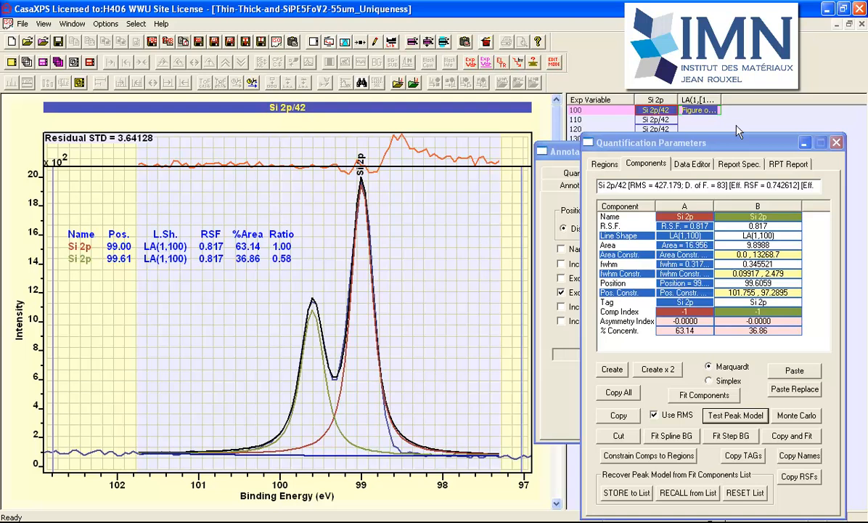
- Clear the quantification and annotation windows from view and display the Figure of Merit curve for the LA scan
left_click(804, 143)
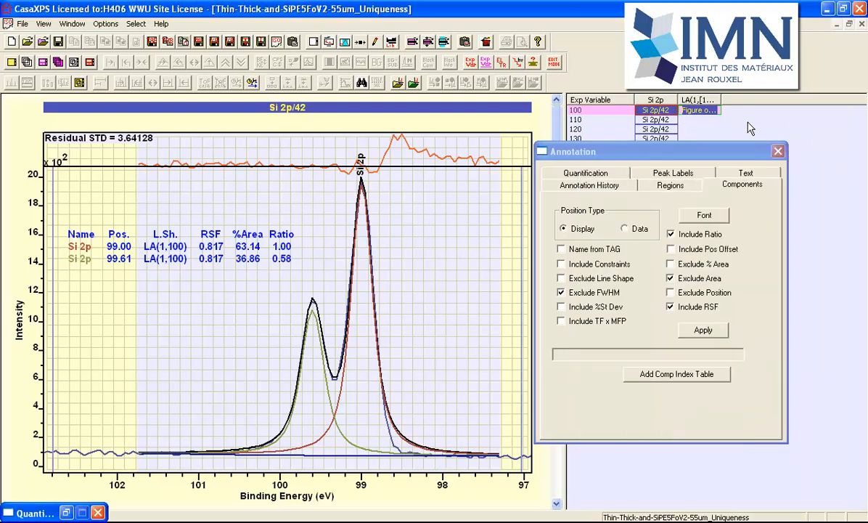
left_click(777, 151)
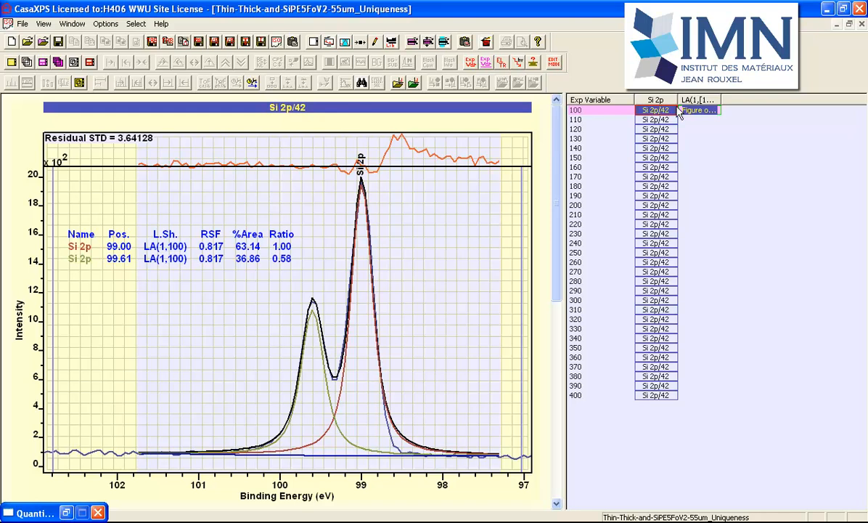
left_click(694, 114)
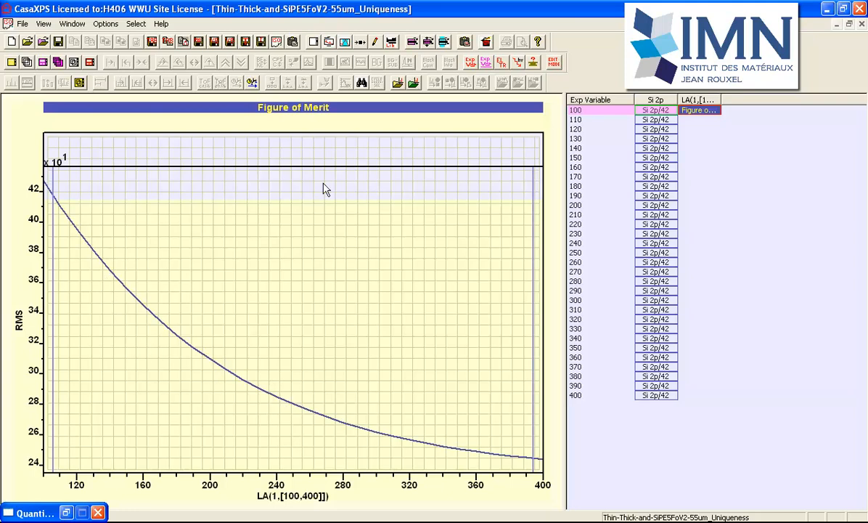
- Examine the fit, residual and area ratio for each scanned LA width from 100 to 400
left_click(650, 111)
left_click(650, 111)
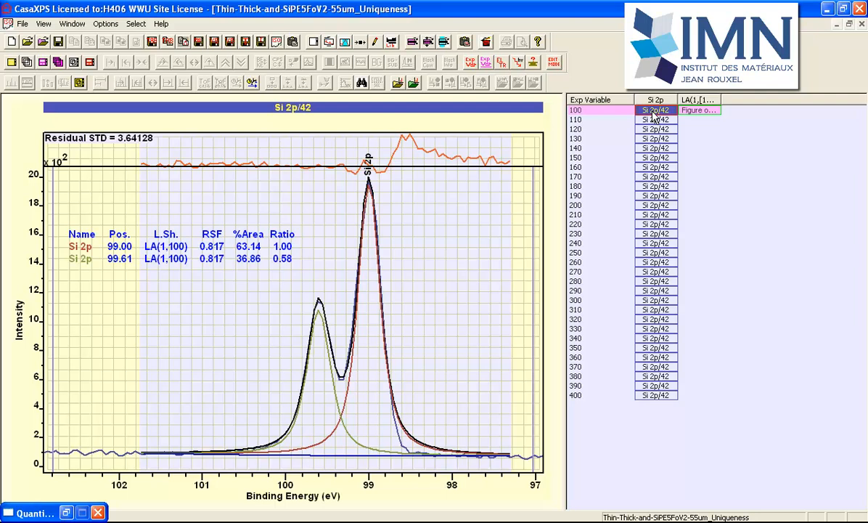
key("Down")
key("Down")
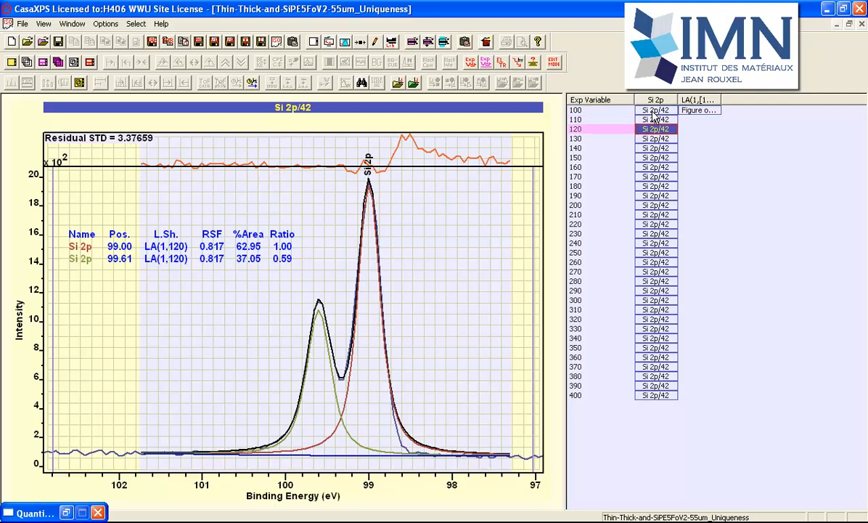
key("Down")
key("Down")
key("Down")
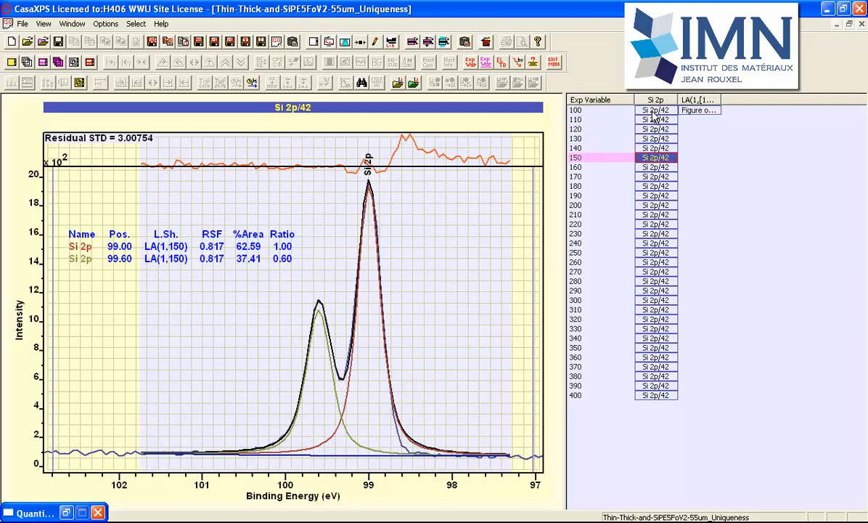
key("Down")
key("Down")
key("Down")
key("Down")
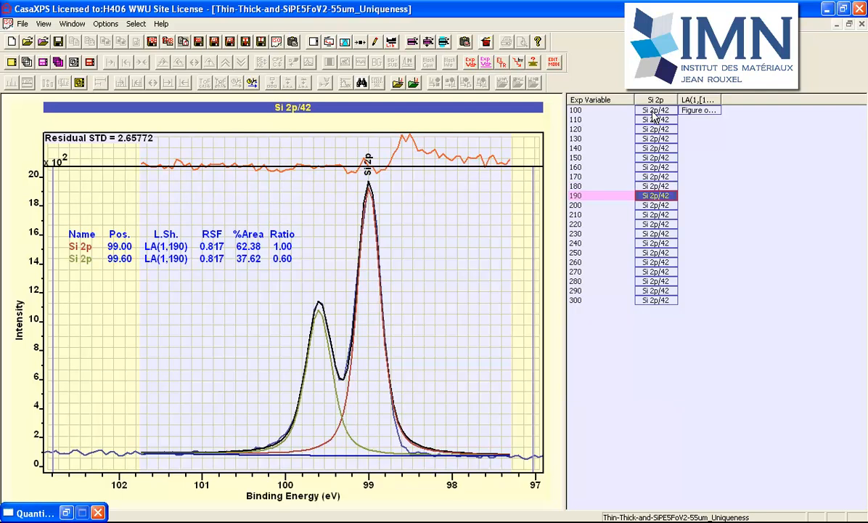
key("Down")
key("Down")
key("Down")
key("Down")
key("Down")
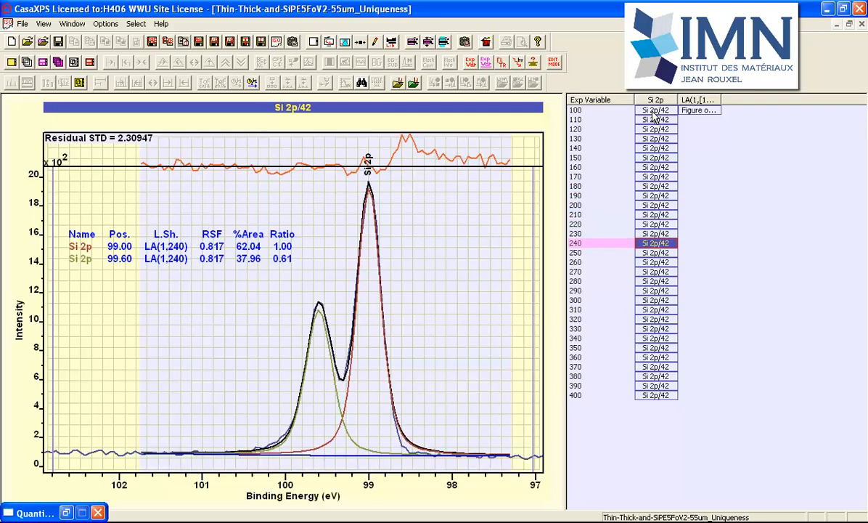
key("Down")
key("Down")
key("Down")
key("Down")
key("Down")
key("Down")
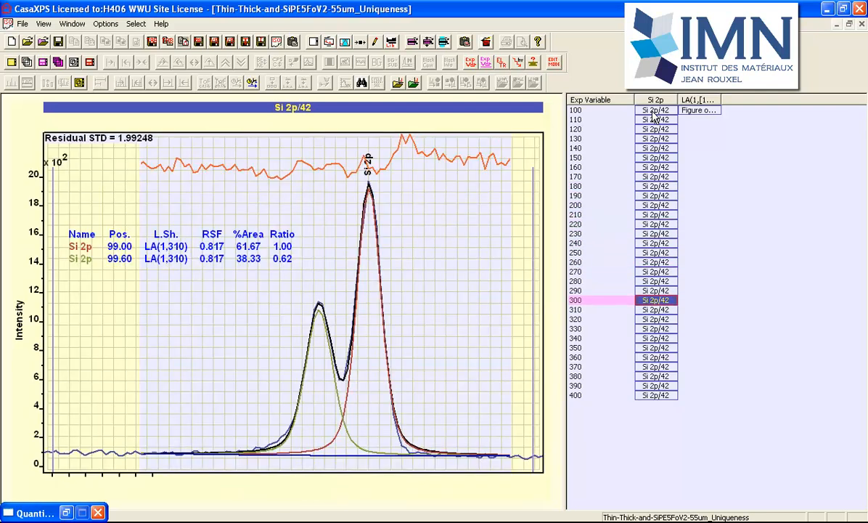
key("Down")
key("Down")
key("Down")
key("Down")
key("Down")
key("Down")
key("Down")
key("Down")
key("Down")
key("Down")
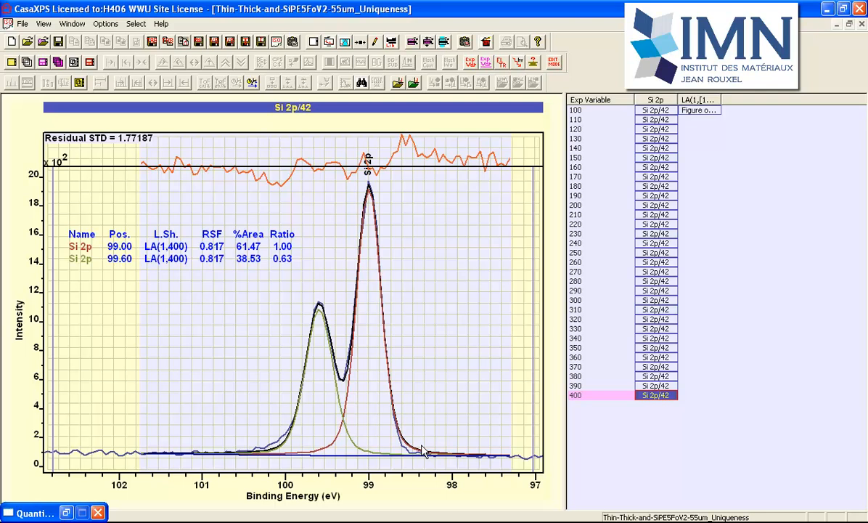
- Close the uniqueness scan file without saving its changes
left_click(352, 438)
left_click(862, 24)
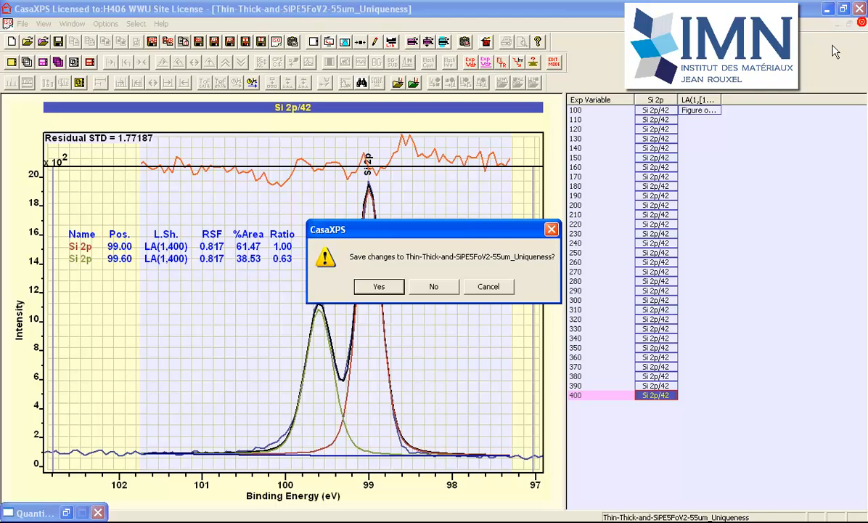
left_click(438, 289)
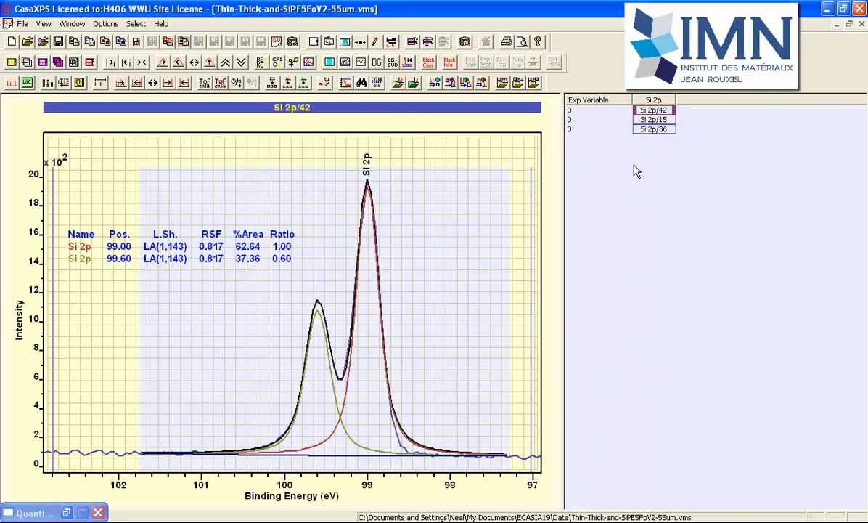
- Set the first component's line shape to TLA(1,3,143), apply it to all components with the same index, and refit them
left_click(368, 187)
left_click(328, 42)
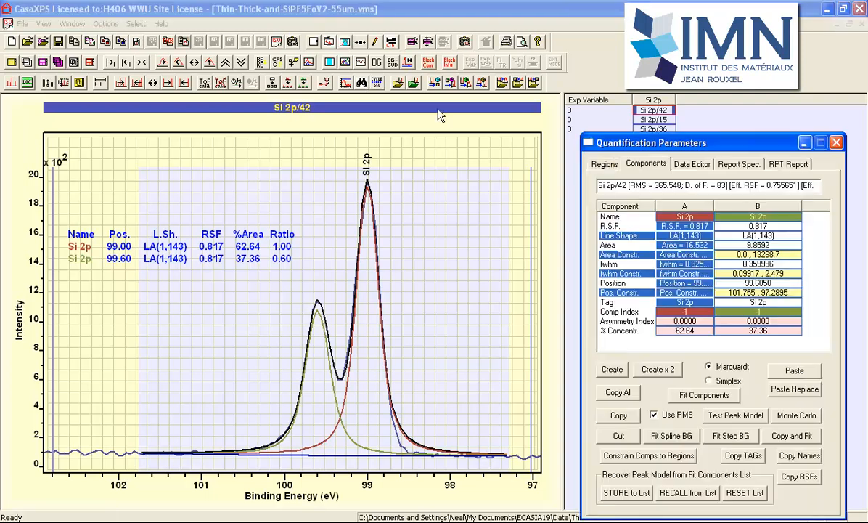
left_click(692, 237)
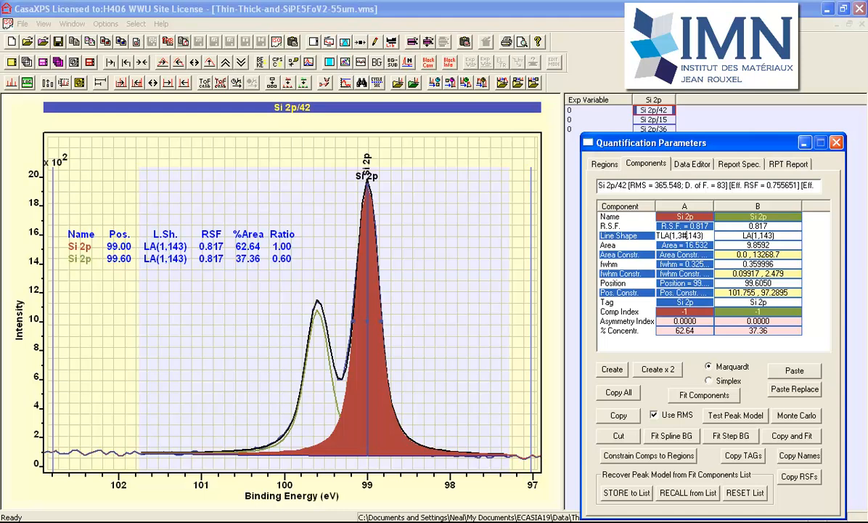
key("Return")
key("Return")
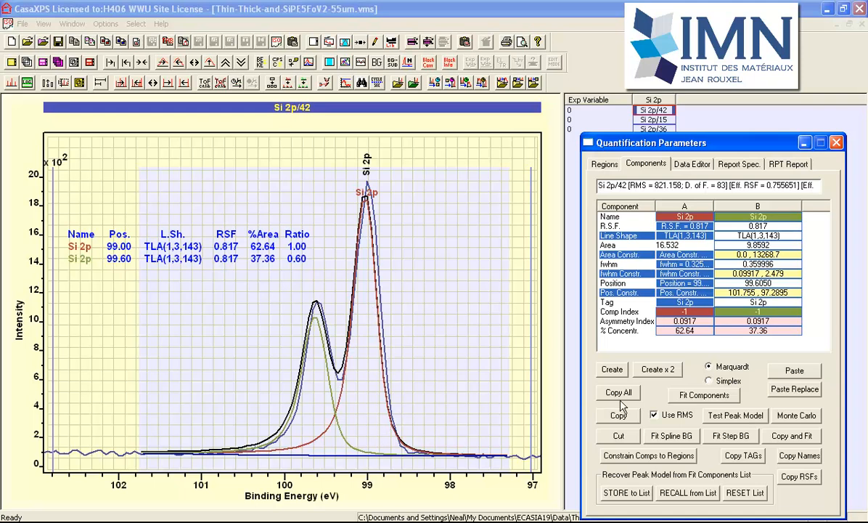
left_click(680, 396)
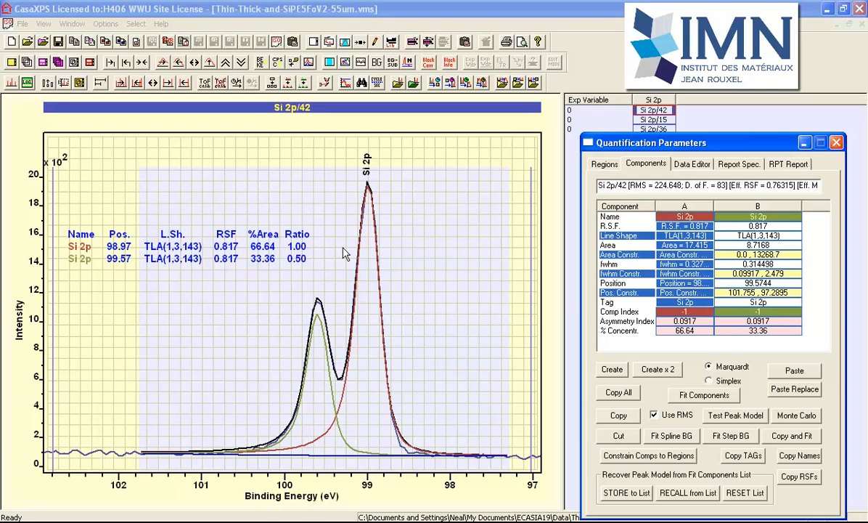
- Lower the background to an intensity of about 80 at its high-energy end and about 65 at its low-energy end, and refit the components
left_click(375, 61)
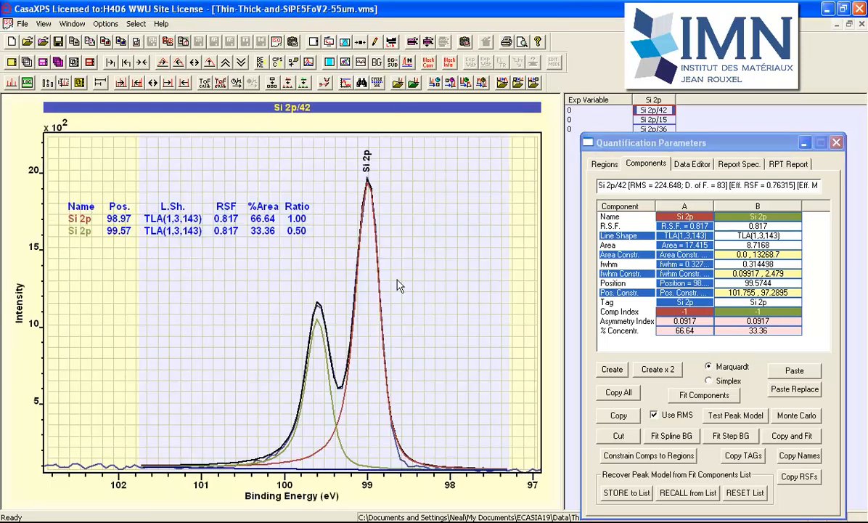
left_click_drag(102, 447, 530, 488)
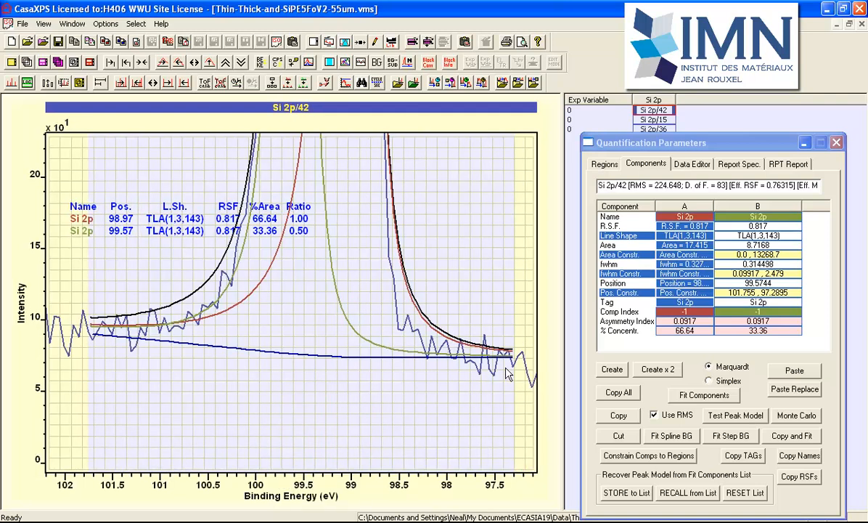
left_click_drag(105, 323, 96, 349)
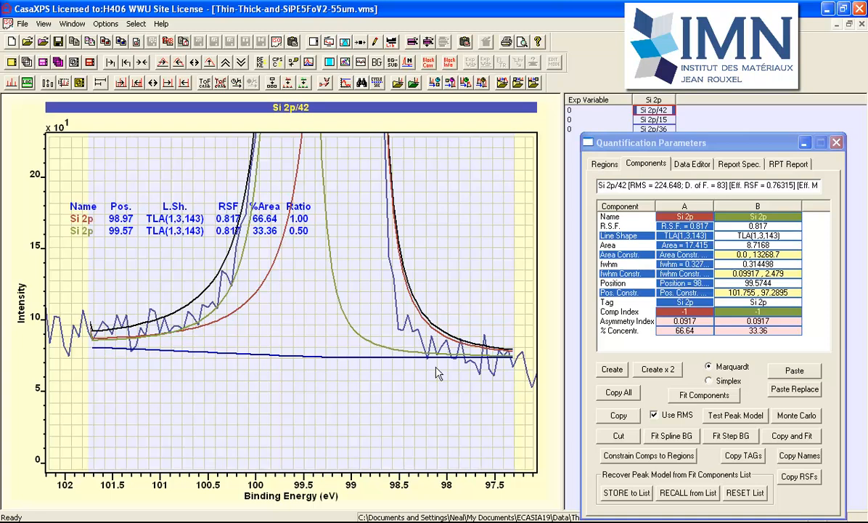
mouse_move(506, 356)
left_mouse_down()
mouse_move(505, 348)
mouse_move(496, 367)
left_mouse_up()
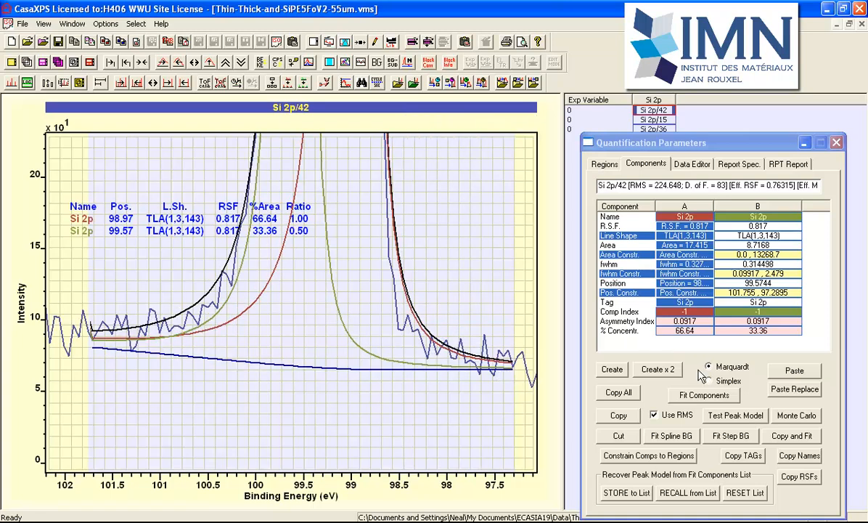
left_click(704, 395)
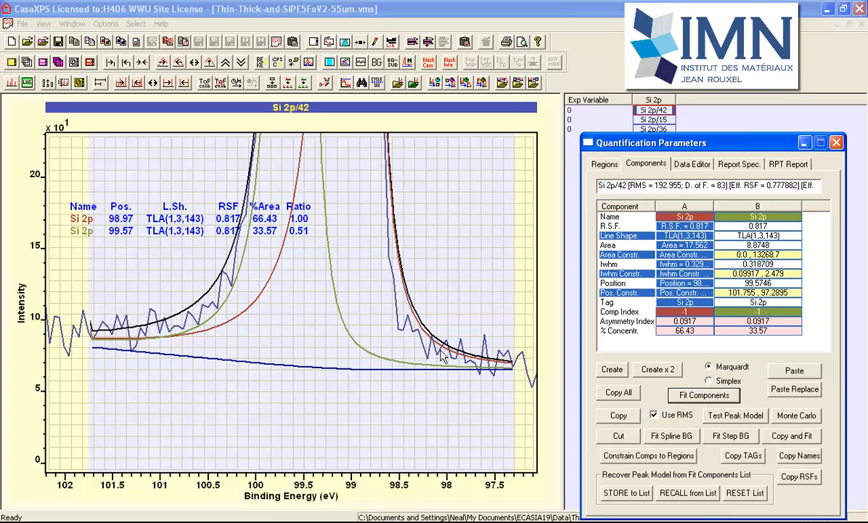
- Restore the full intensity range of the Si 2p doublet and display the fit residual above the spectrum
left_click(205, 64)
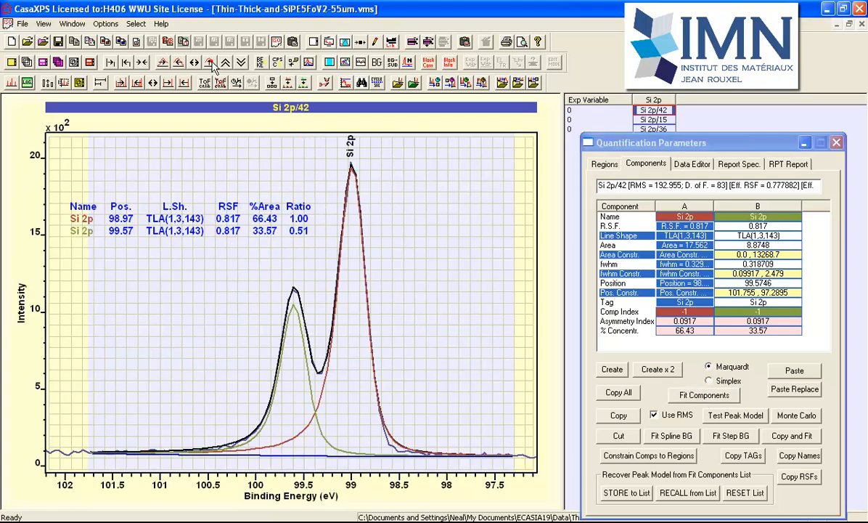
left_click(331, 64)
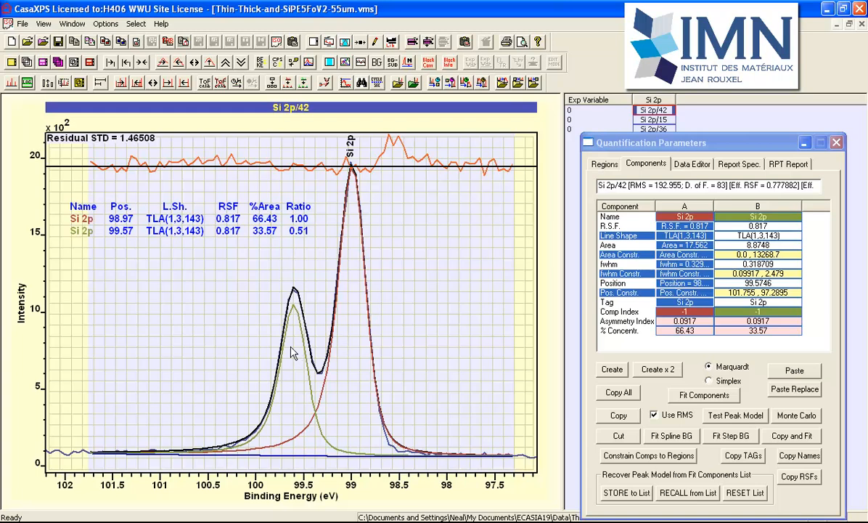
- Generate a uniqueness scan of the line shape TLA(1,3,[120,400]) for all components with the same component index
left_click(678, 235)
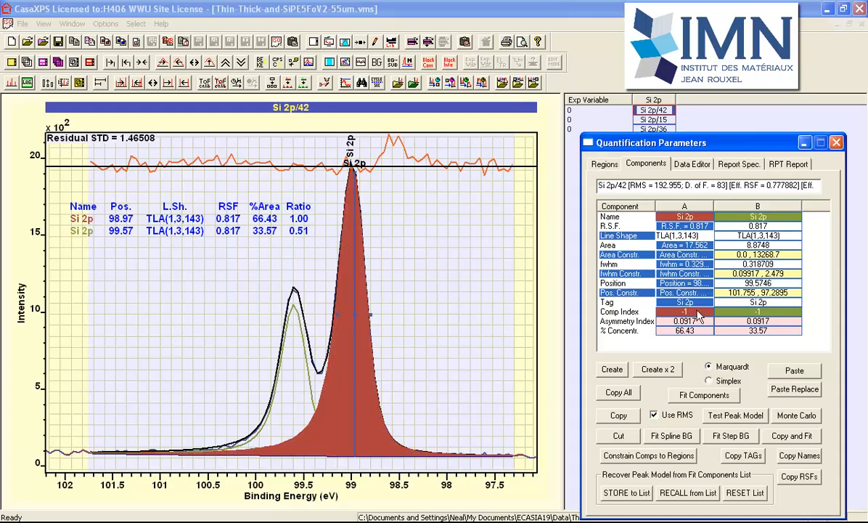
left_click(735, 415)
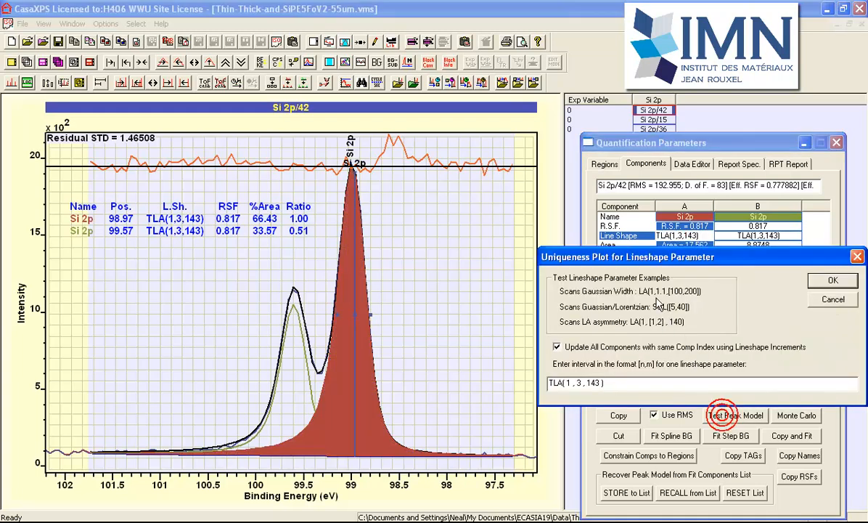
left_click_drag(587, 382, 589, 383)
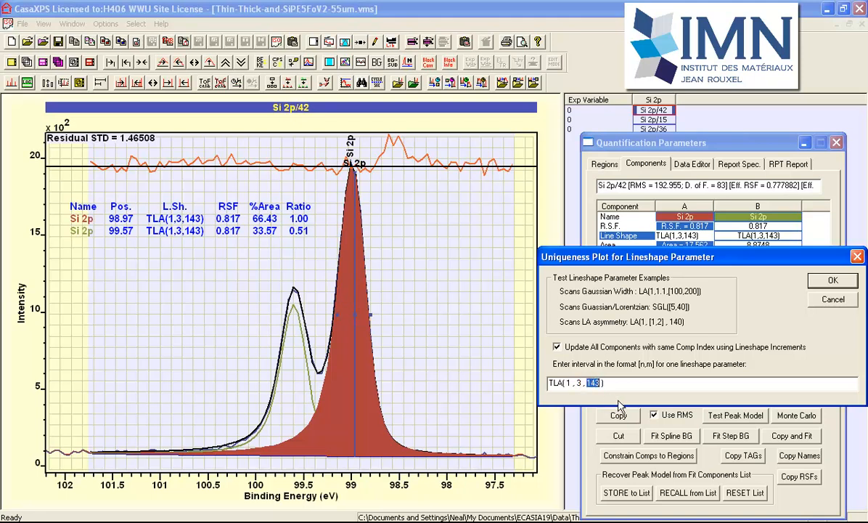
type("[")
type("120,400")
left_click(822, 283)
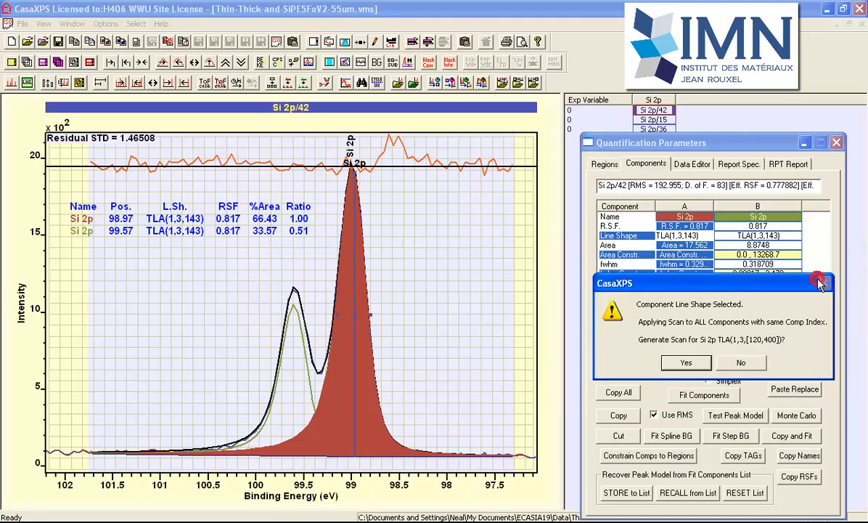
left_click(696, 361)
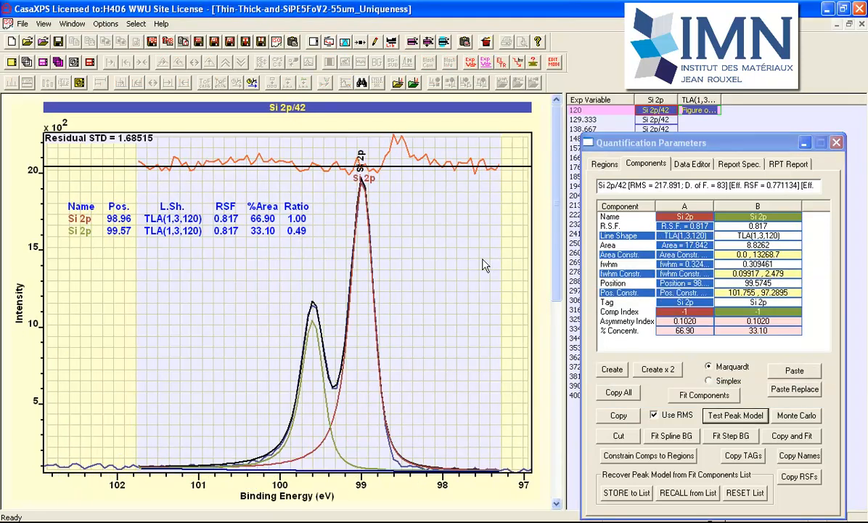
- Examine the Figure of Merit curve for the TLA scan and compare the individual fits from width 120 to 260
left_click(692, 111)
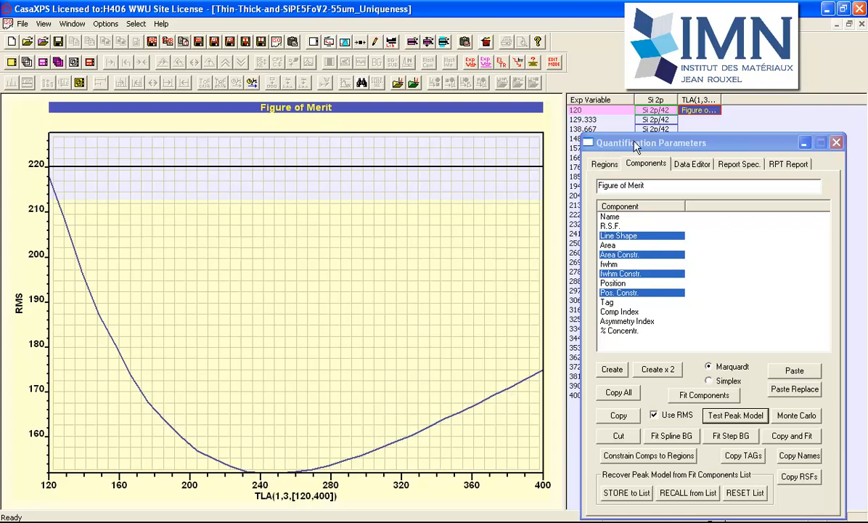
left_click(653, 110)
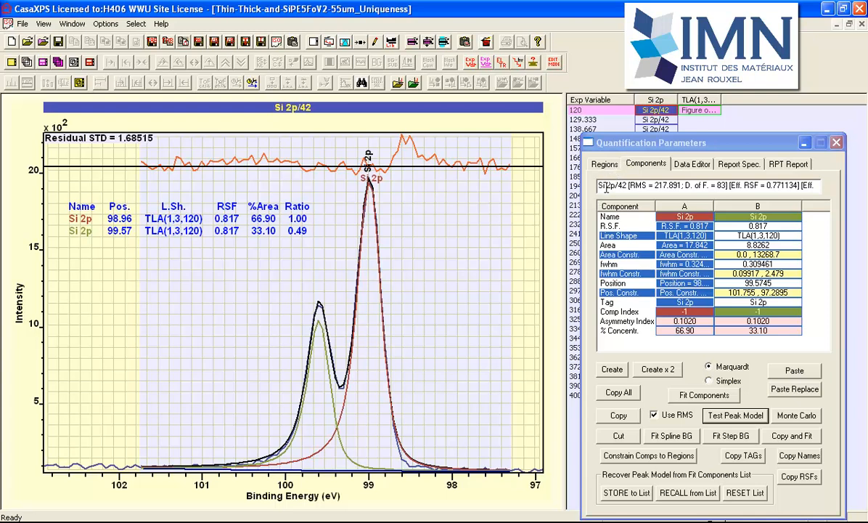
key("Down")
key("Down")
key("Down")
key("Down")
key("Down")
key("Down")
key("Down")
key("Down")
key("Down")
key("Down")
key("Down")
key("Down")
key("Down")
key("Down")
key("Down")
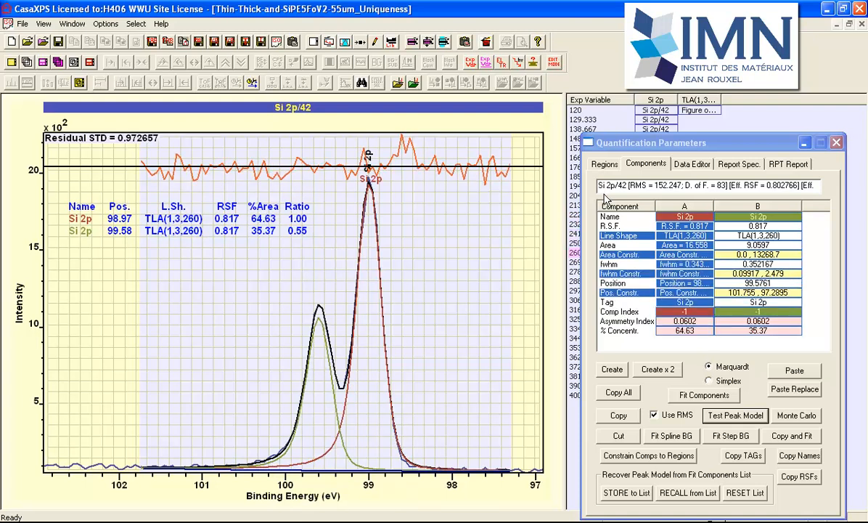
- Compare the fits in the TLA scan around widths 260 to 278, ending on the width 278 fit
key("Down")
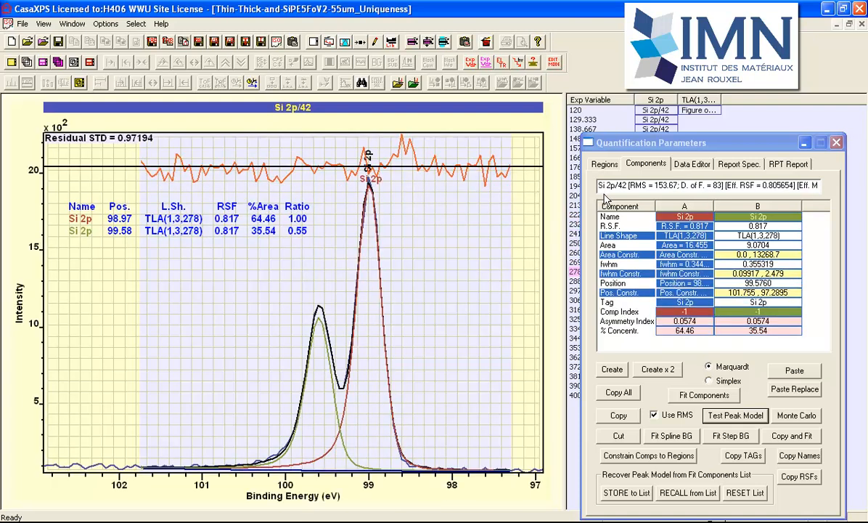
key("Up")
key("Up")
key("Up")
key("Up")
key("Up")
key("Up")
key("Up")
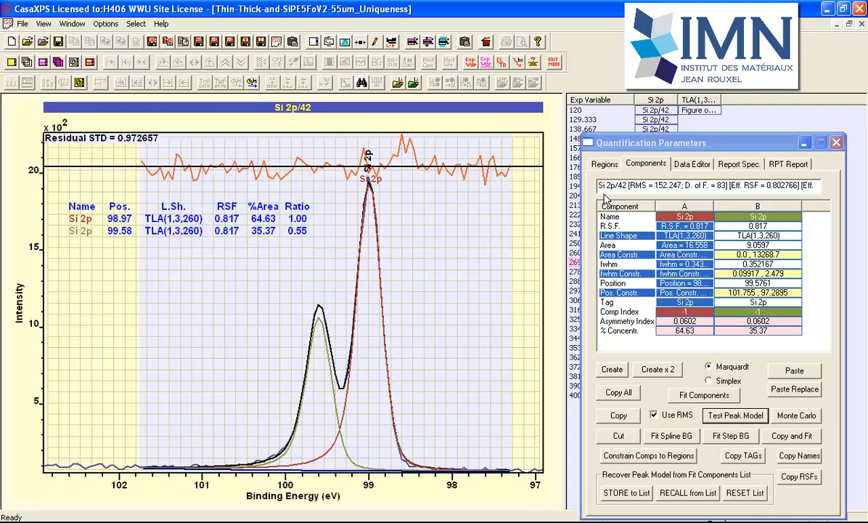
key("Down")
key("Down")
key("Down")
key("Down")
key("Down")
key("Down")
key("Down")
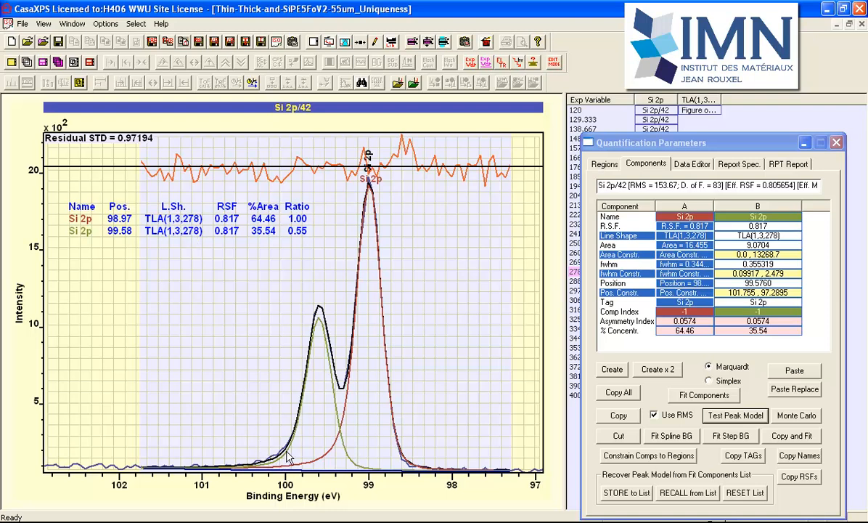
- Generate a uniqueness scan of the line shape TLA(1,[2,16],278) for all components with the same component index
left_click(679, 235)
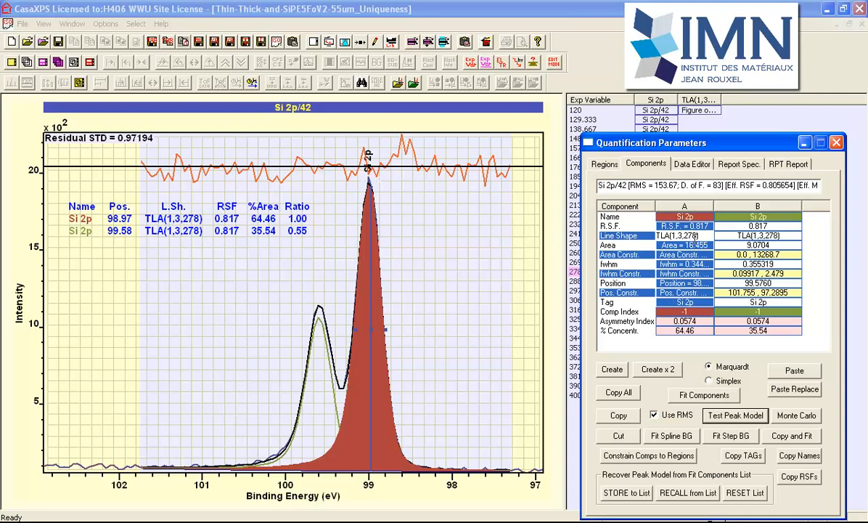
left_click(736, 415)
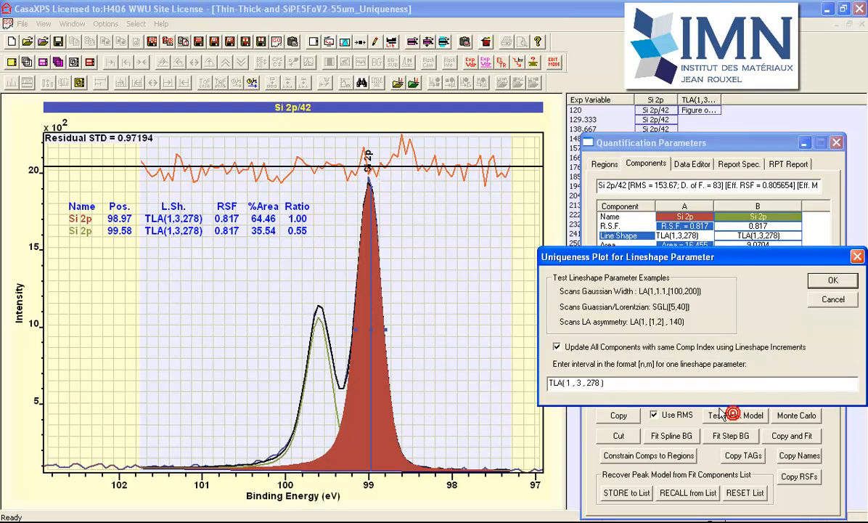
double_click(578, 382)
type("[2")
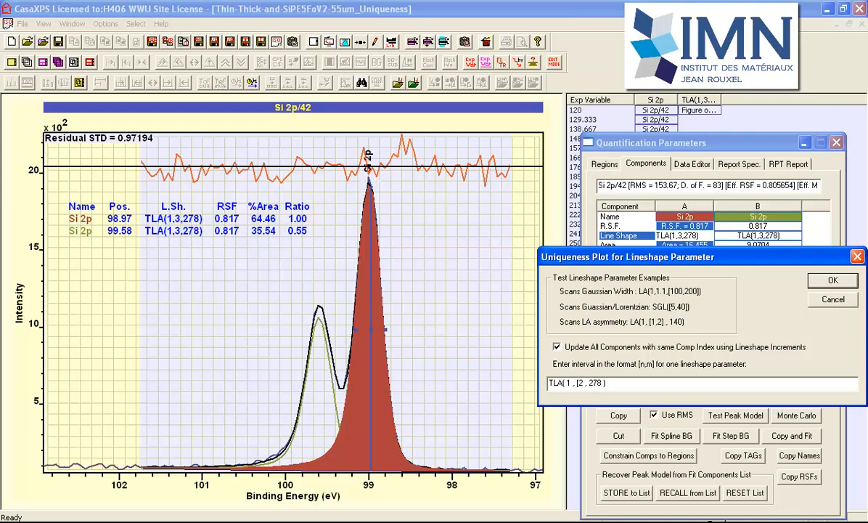
type("]")
type("16")
type("]")
key("Return")
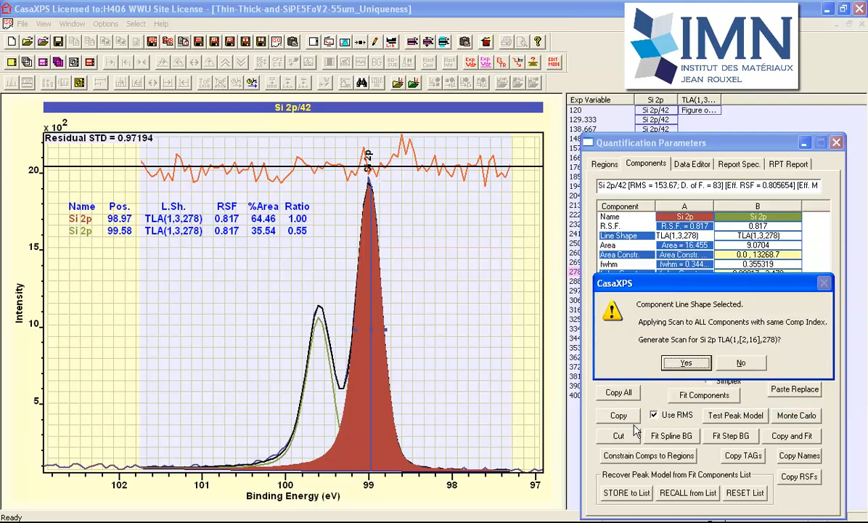
key("Return")
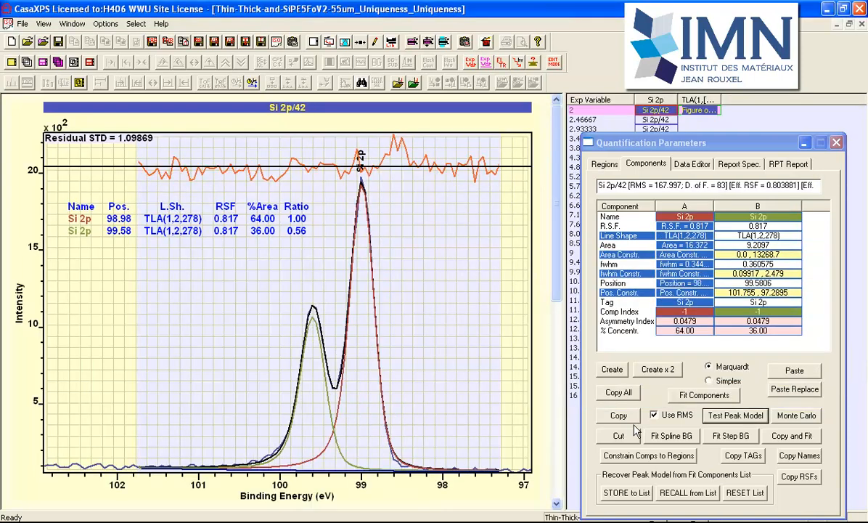
- Starting from the scan's fit at 9.46667, generate a uniqueness scan of TLA(1,9.46667,[208.5,347.5]) for all components with the same component index
left_click(687, 108)
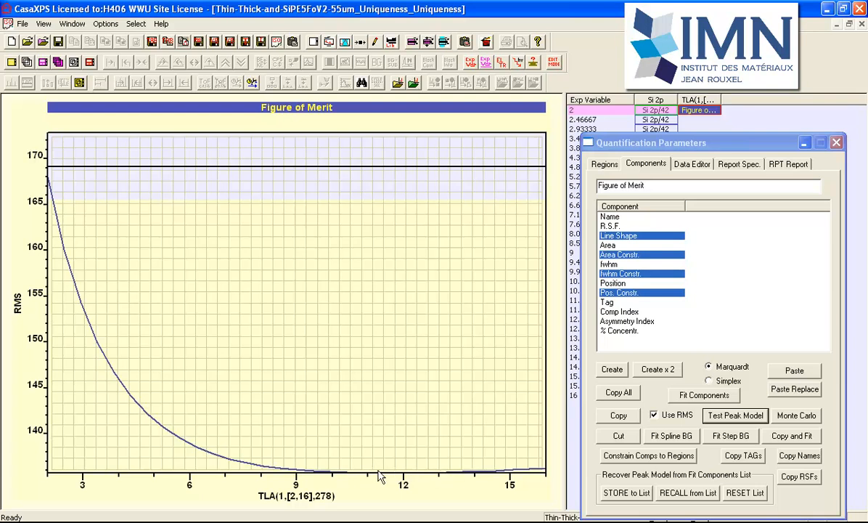
left_click(661, 110)
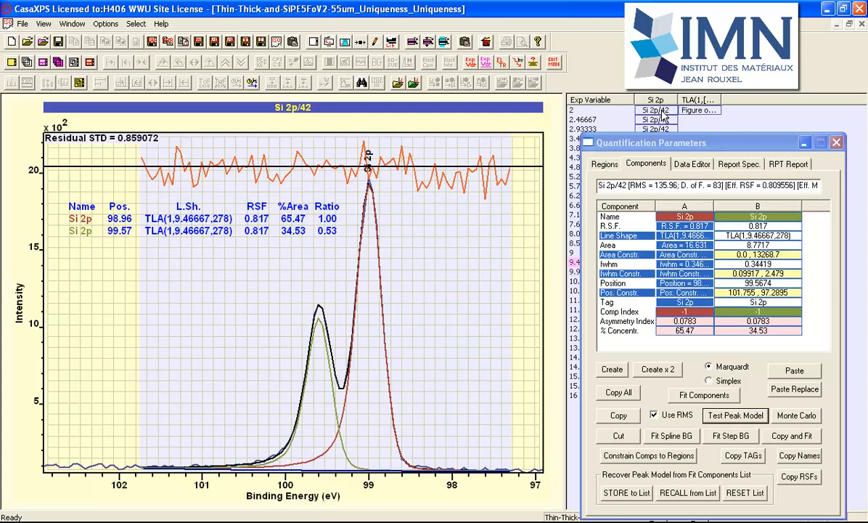
left_click(692, 238)
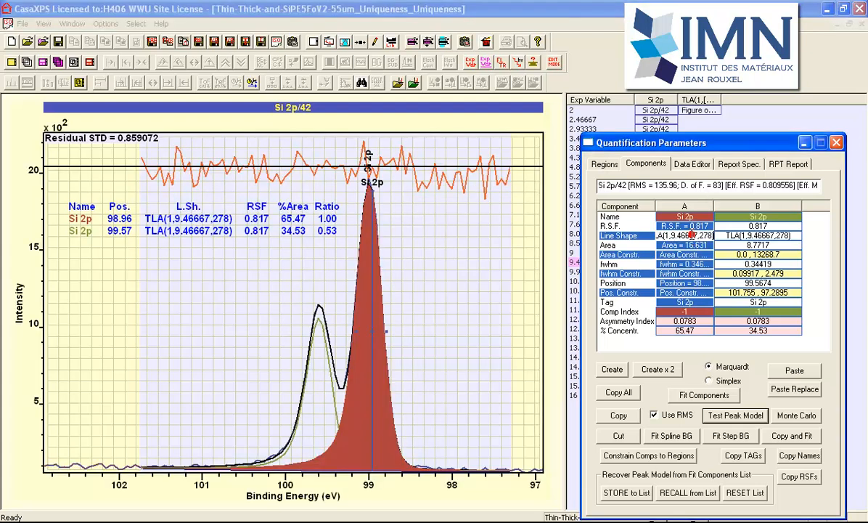
left_click(718, 410)
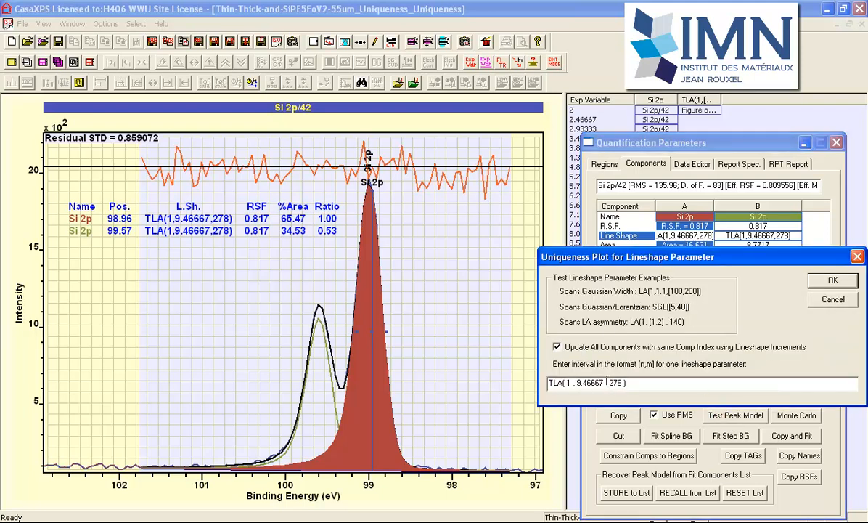
double_click(612, 383)
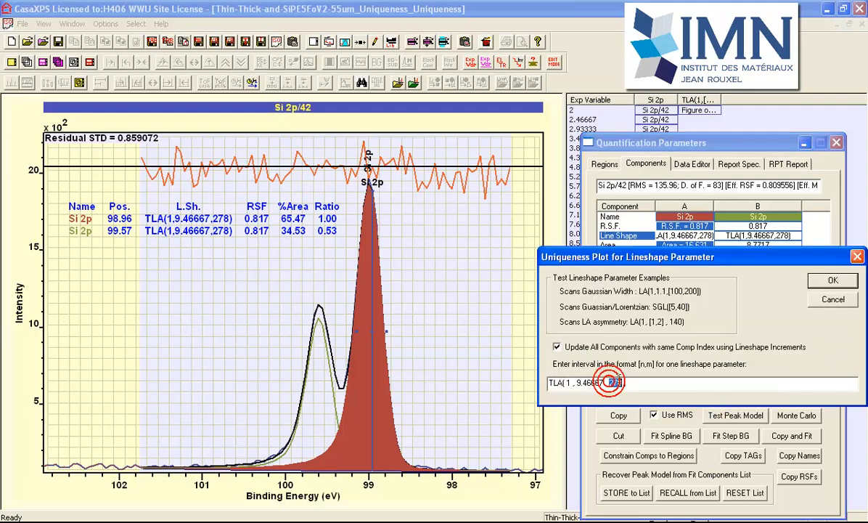
type("[")
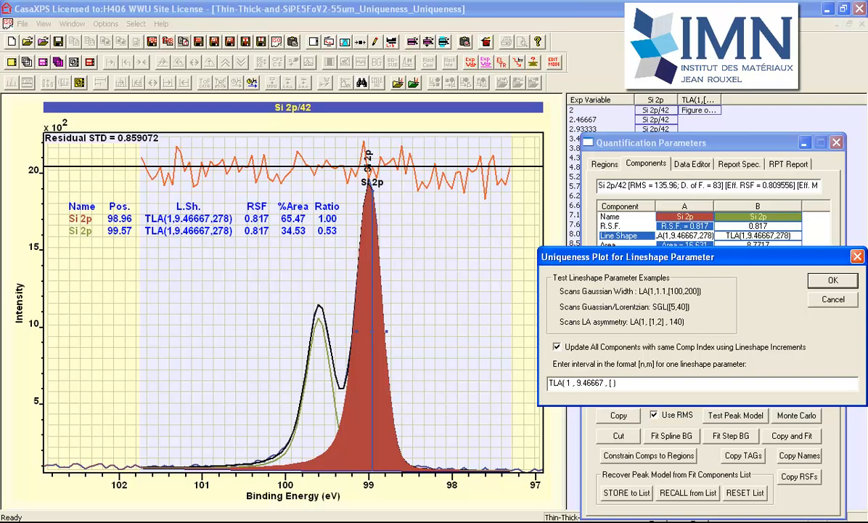
type("208.5 , 347.5")
key("Tab")
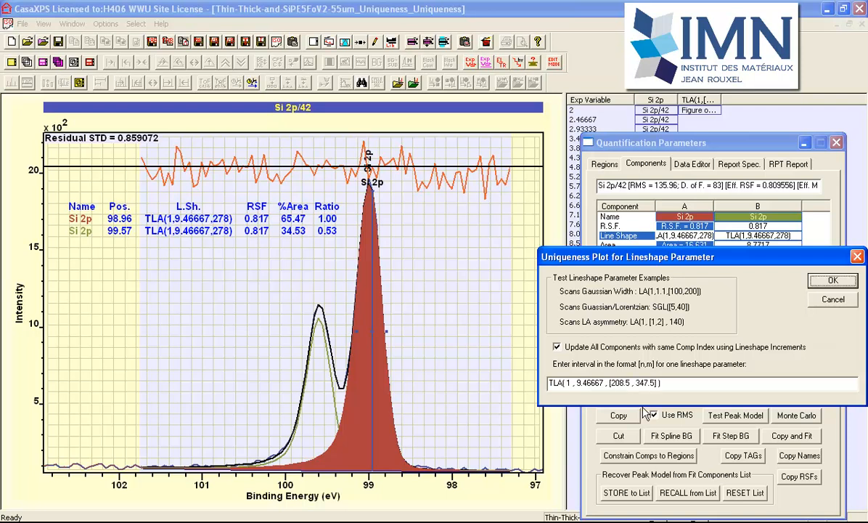
key("Return")
key("Return")
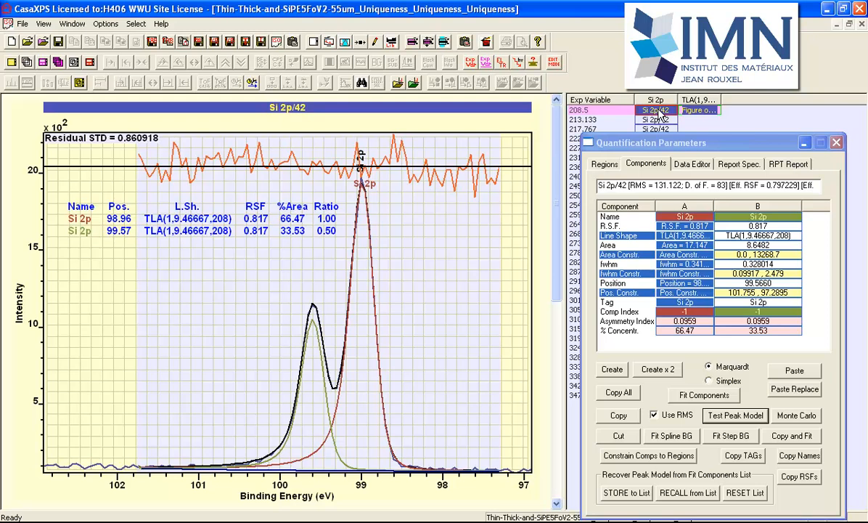
- Examine the Figure of Merit curve and compare the fits from width 208.5 to 236, ending on the width 222 fit
left_click(688, 110)
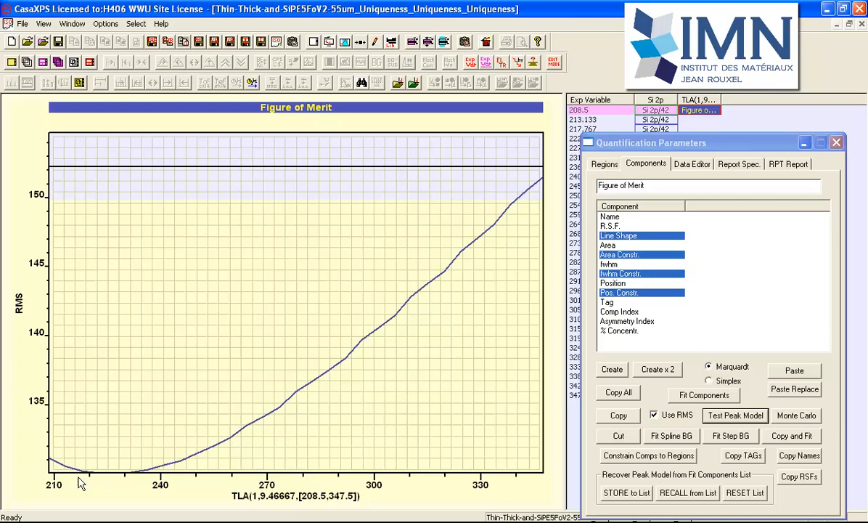
left_click(657, 110)
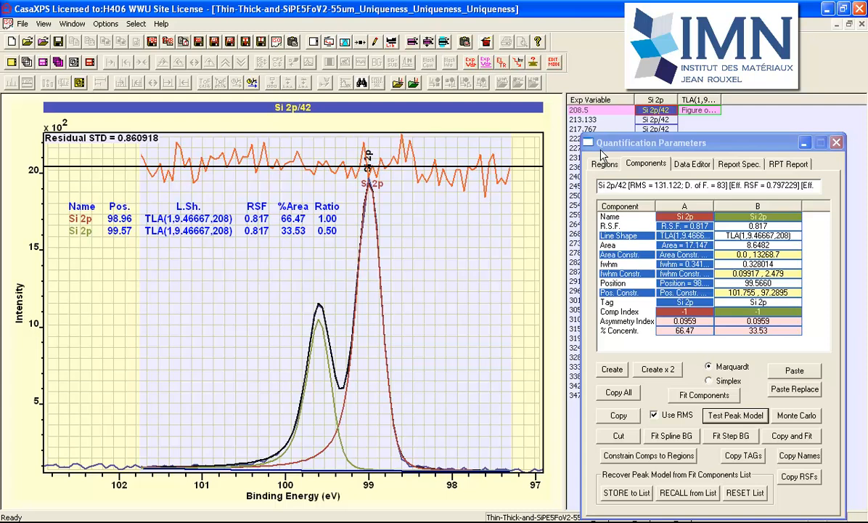
key("Down")
key("Down")
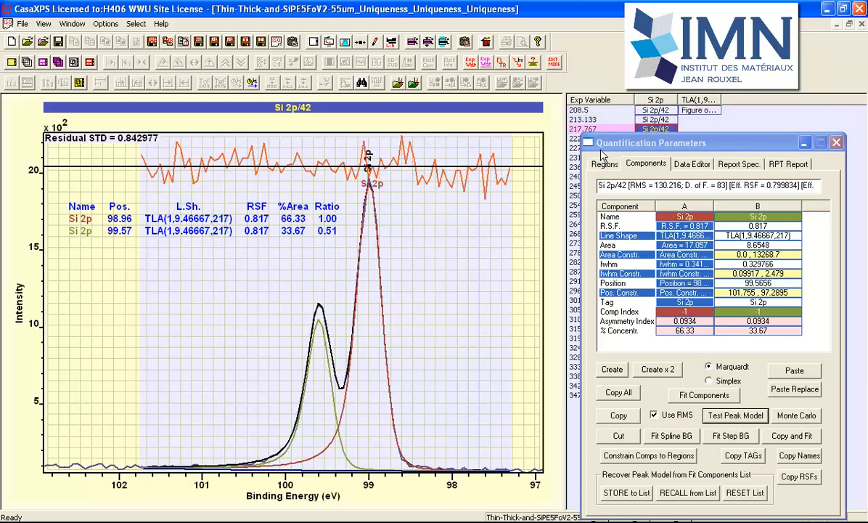
key("Down")
key("Down")
key("Down")
key("Down")
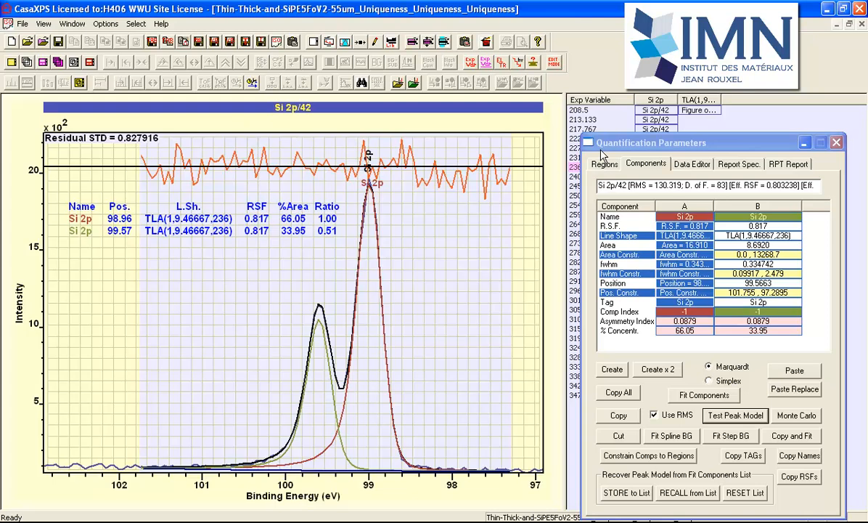
key("Up")
key("Up")
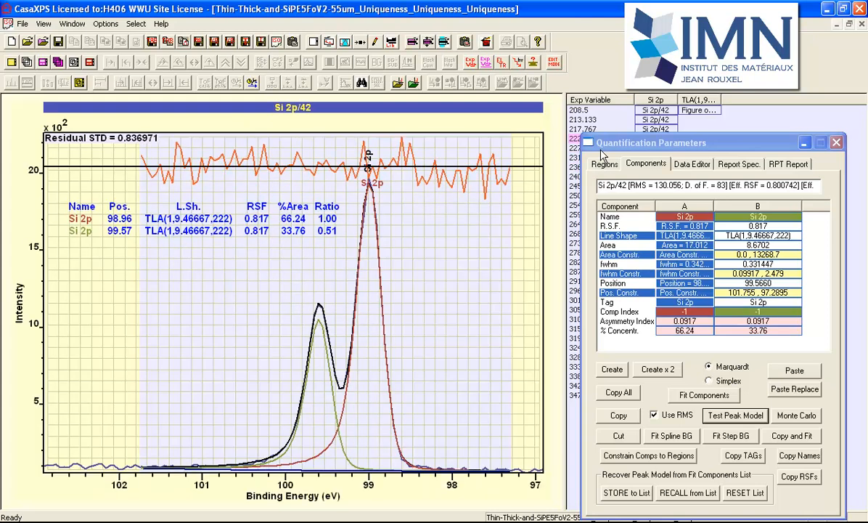
key("Up")
key("Down")
- Rename component A as Si 2p3/2 and set its R.S.F. to 0.541
left_click(685, 217)
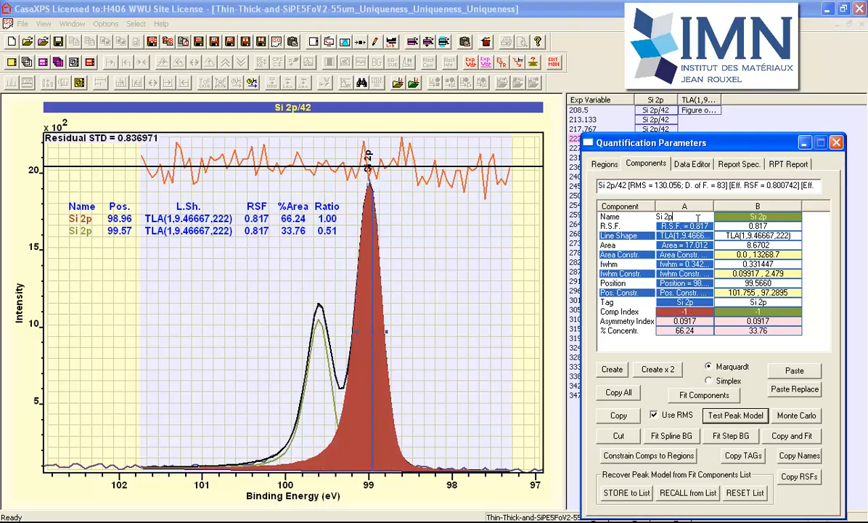
type("3/2")
left_click(700, 225)
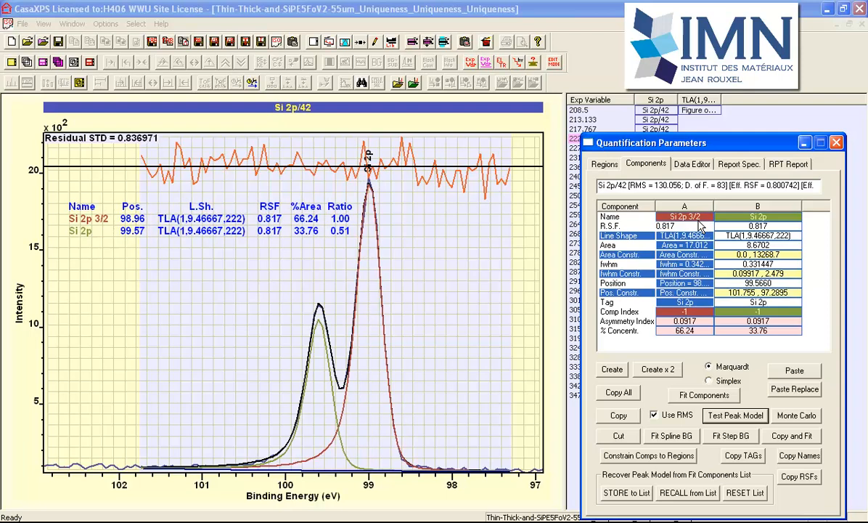
type("0.541")
key("Return")
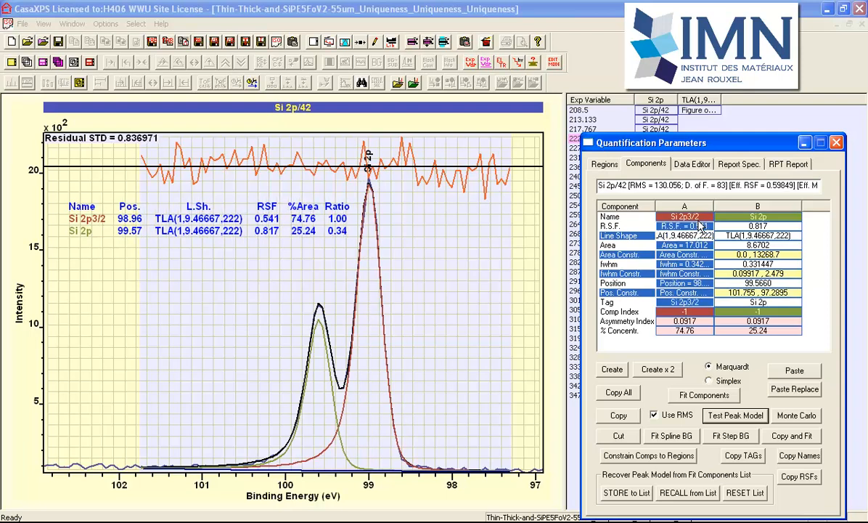
- Rename component B as Si 2p1/2 and set its R.S.F. to 0.276
left_click(758, 217)
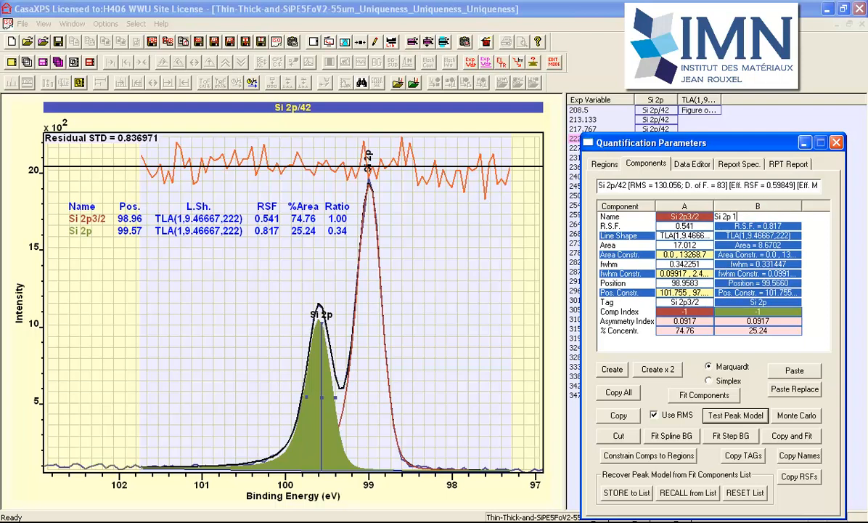
type("1/2")
left_click(758, 225)
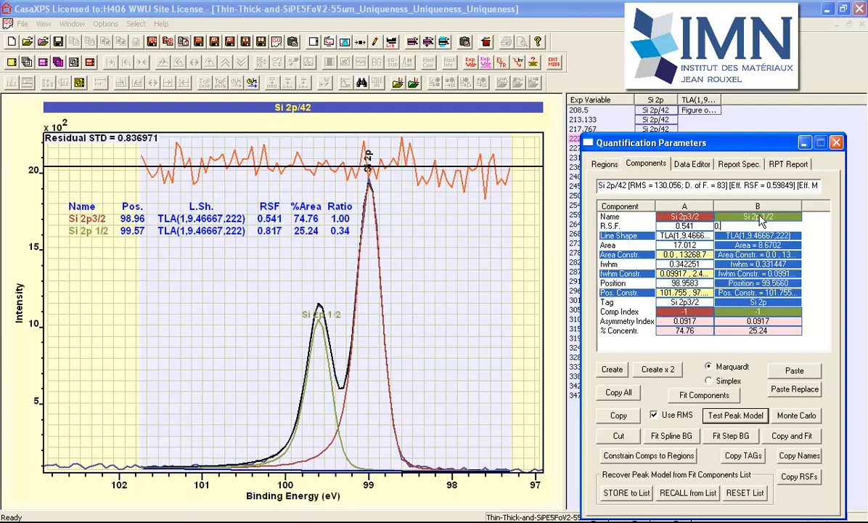
type("0.276")
key("Return")
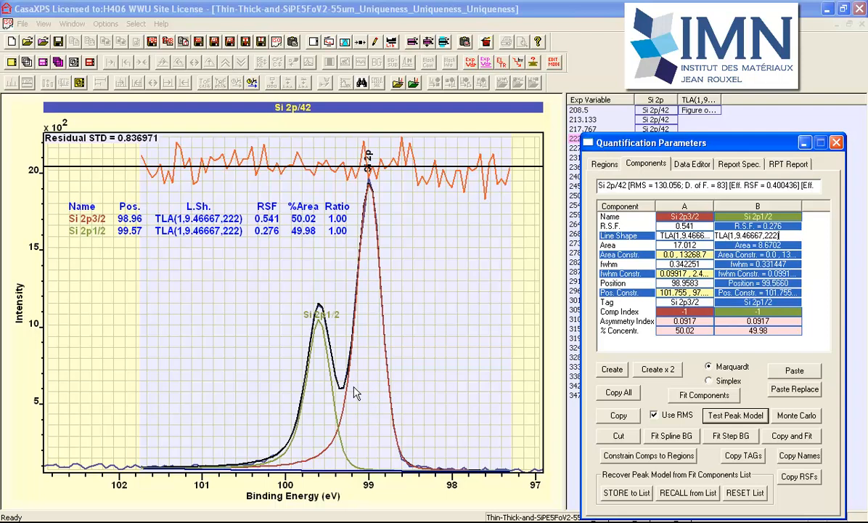
left_click(436, 359)
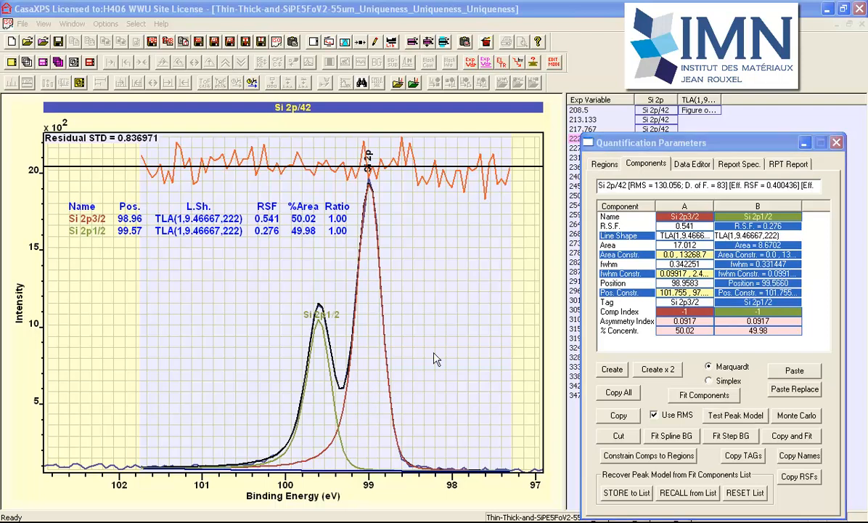